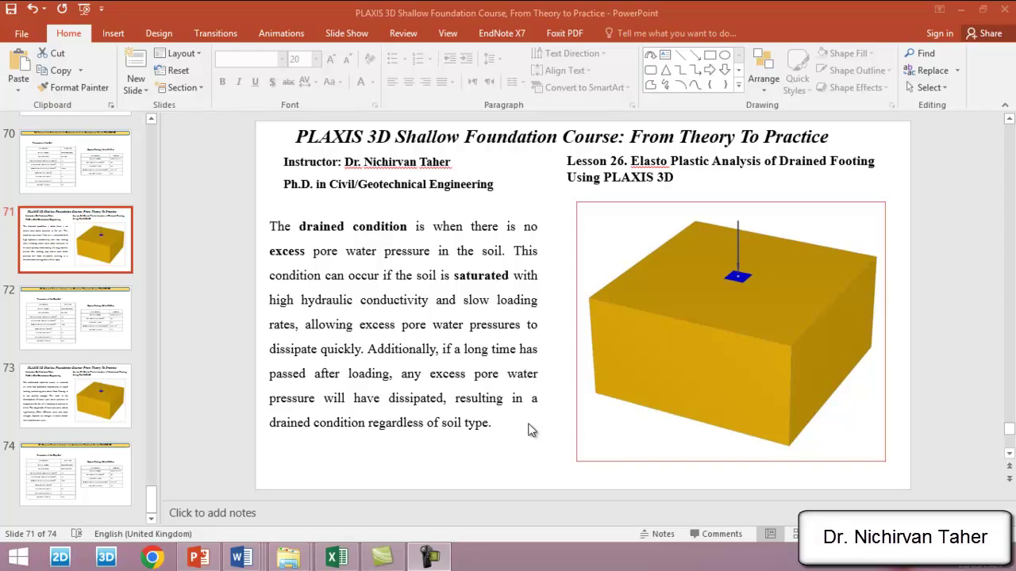
# - Change the square footing size on slide 72 to 1.0 m X 1.0 m
pyautogui.click(72, 305)
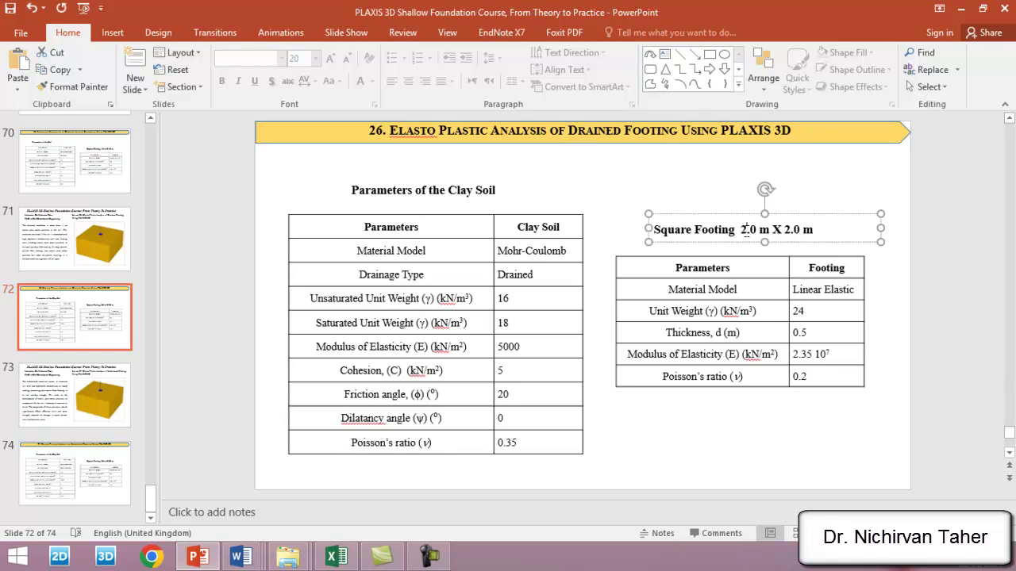
pyautogui.click(747, 231)
pyautogui.press('BackSpace')
pyautogui.write('1')
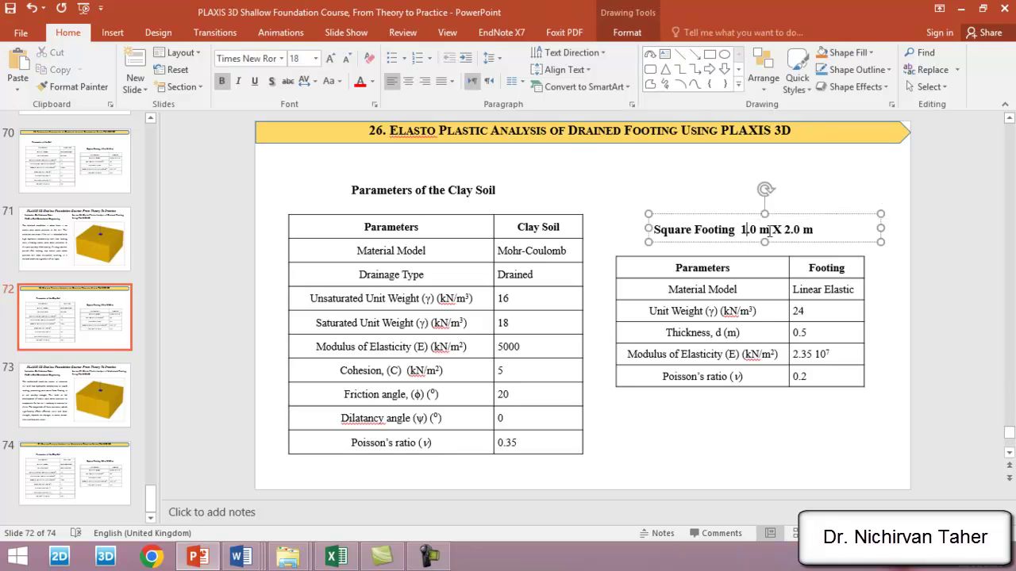
pyautogui.moveTo(785, 230); pyautogui.dragTo(792, 230)
pyautogui.write('1')
pyautogui.click(850, 188)
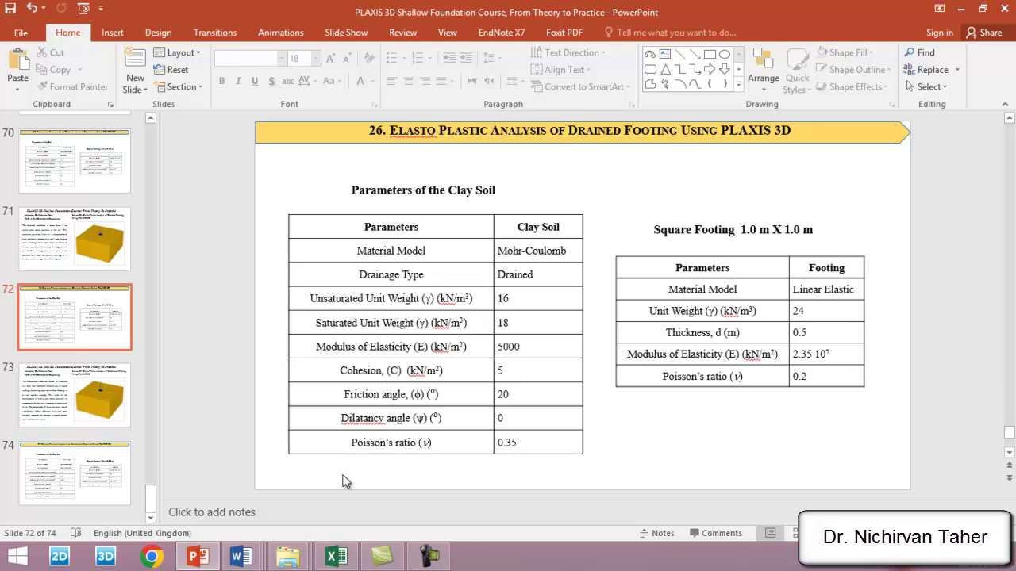
# - Open the PLAXIS 3D project "Lesson 26. Elasto Plastic Analysis of Drained Footing" from the Lesson 26 folder of the course
pyautogui.moveTo(287, 556)
pyautogui.click(402, 494)
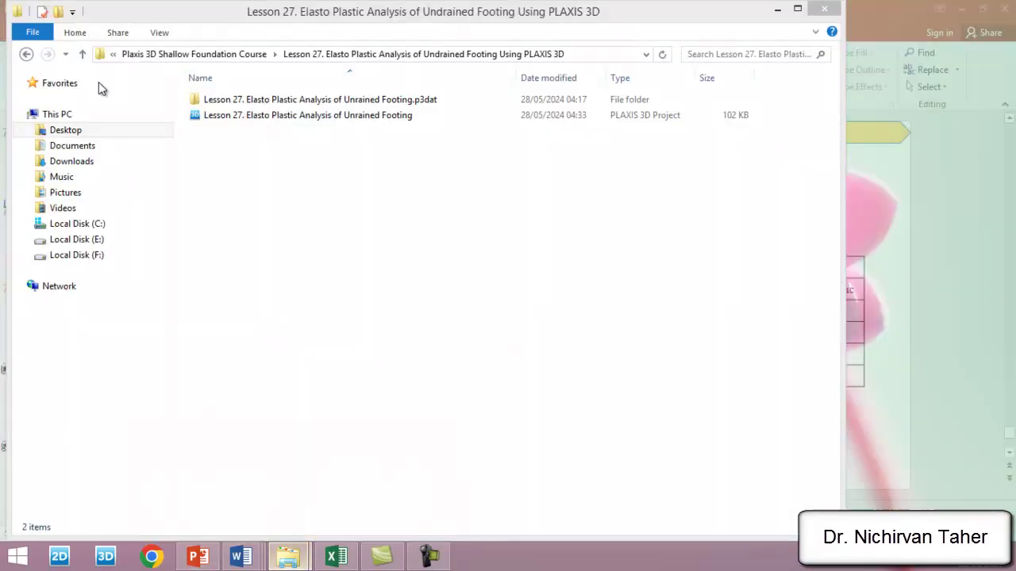
pyautogui.click(82, 54)
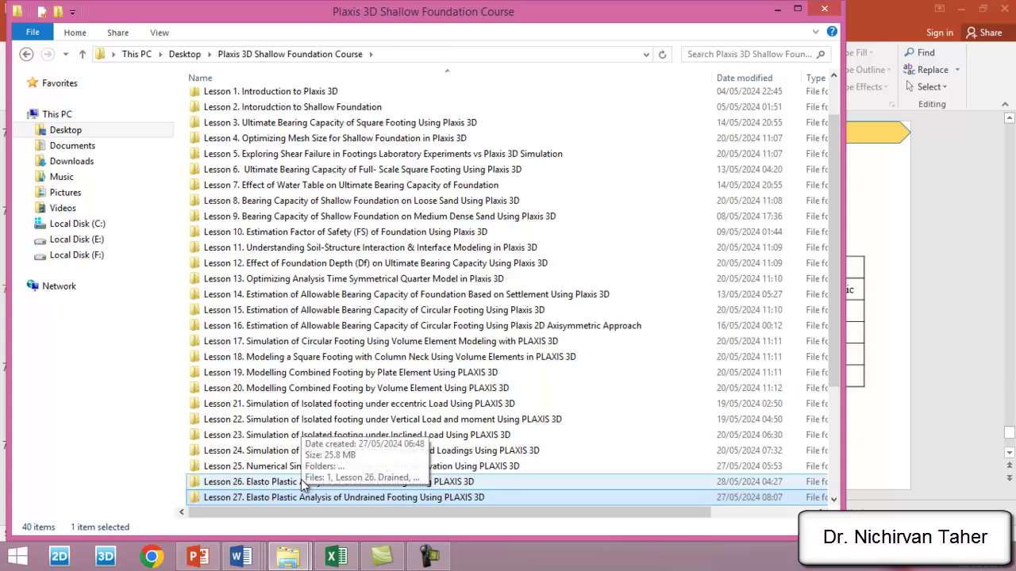
pyautogui.doubleClick(264, 482)
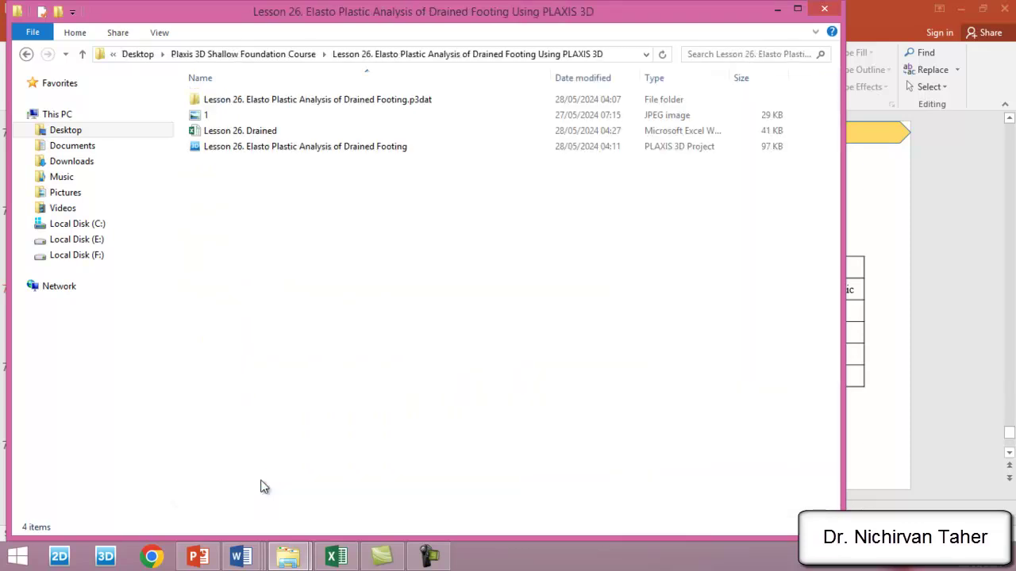
pyautogui.doubleClick(267, 146)
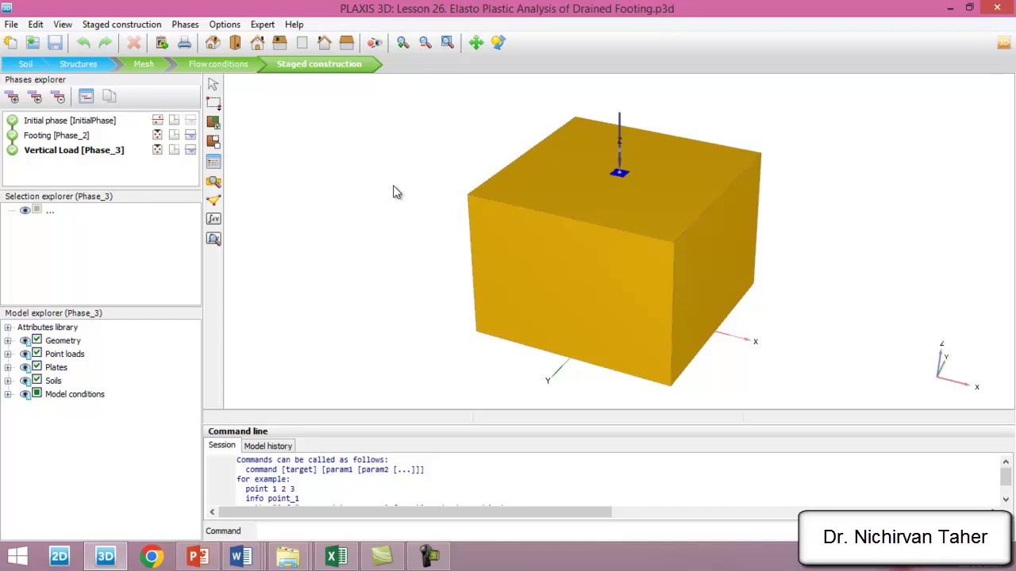
# - Go to the Soil mode and review the model type, units and contour limits in the project properties
pyautogui.click(26, 65)
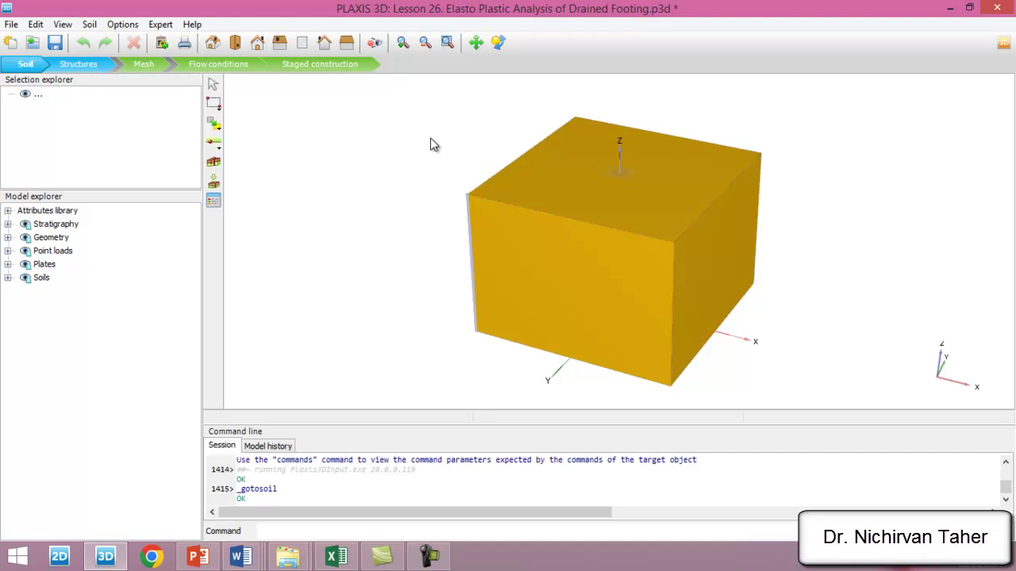
pyautogui.click(11, 24)
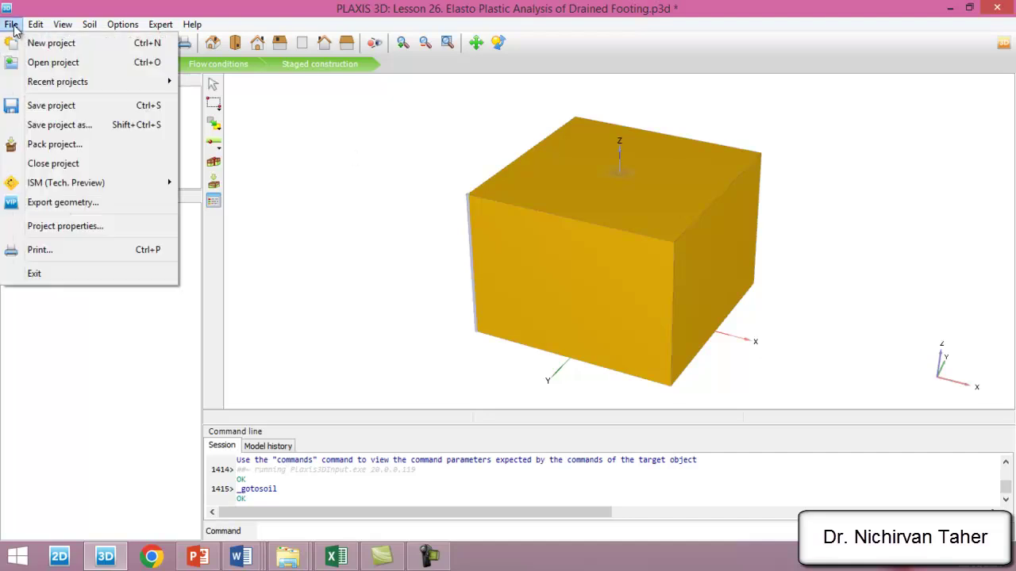
pyautogui.click(373, 177)
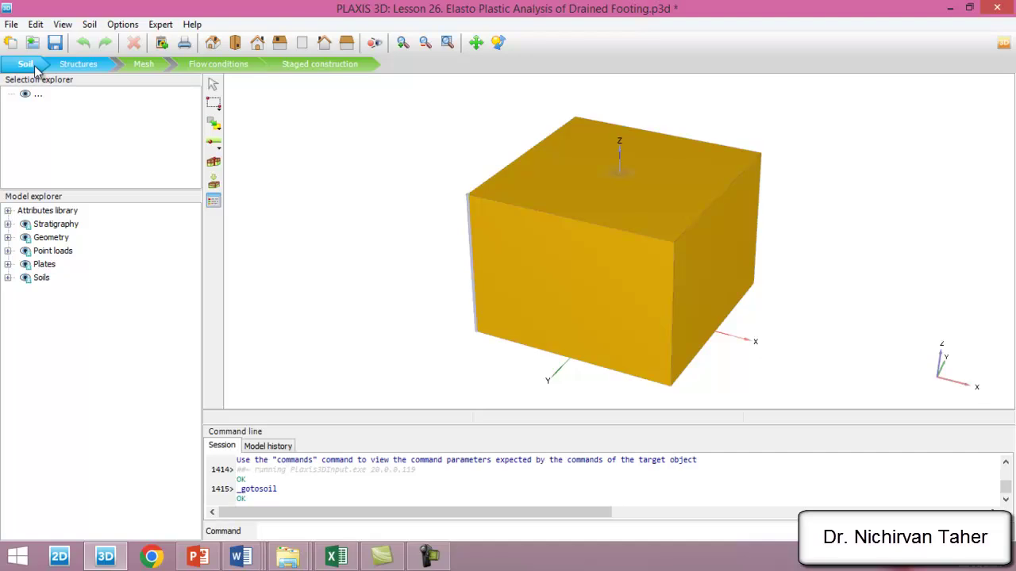
pyautogui.click(11, 26)
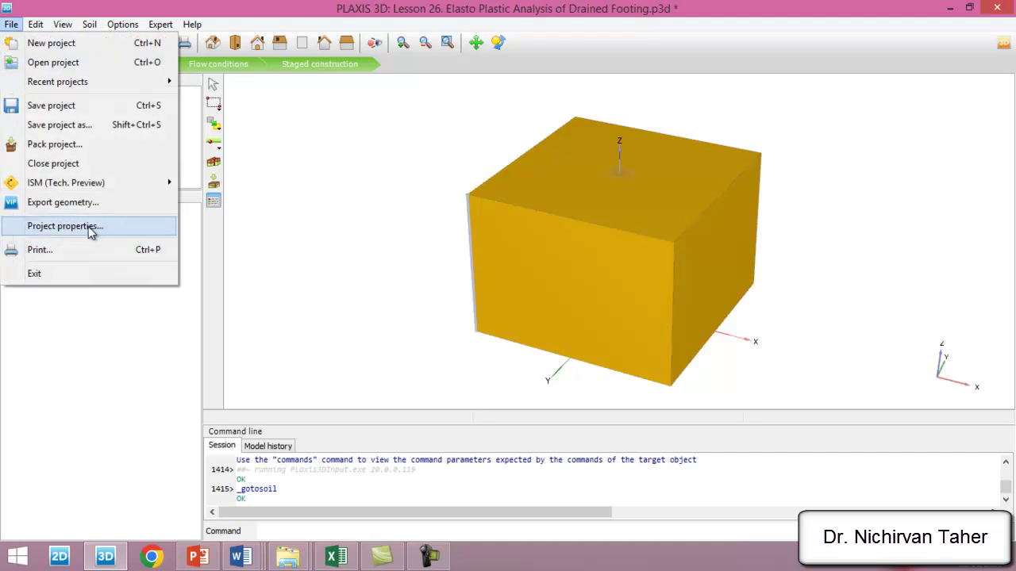
pyautogui.click(91, 229)
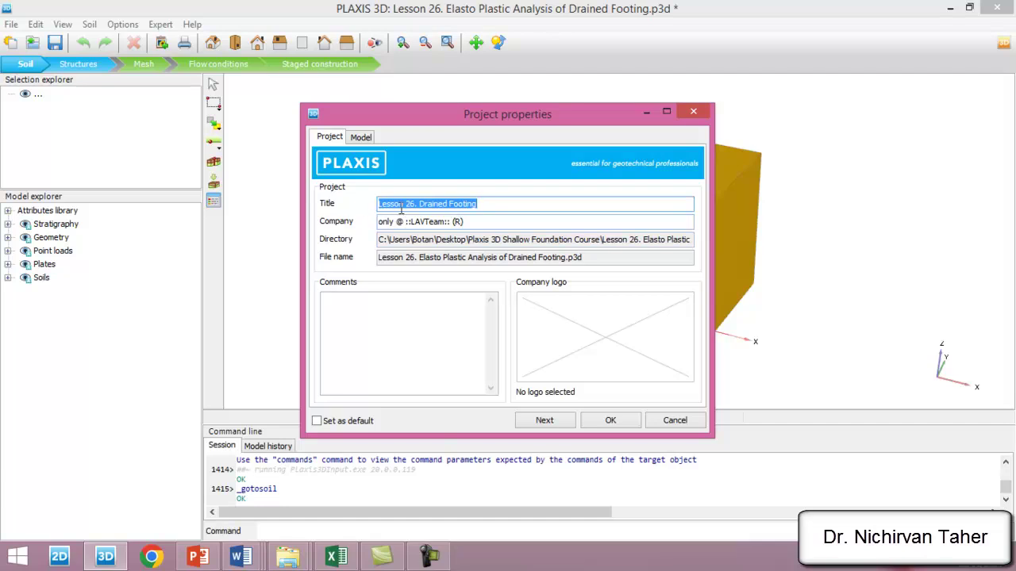
pyautogui.click(362, 139)
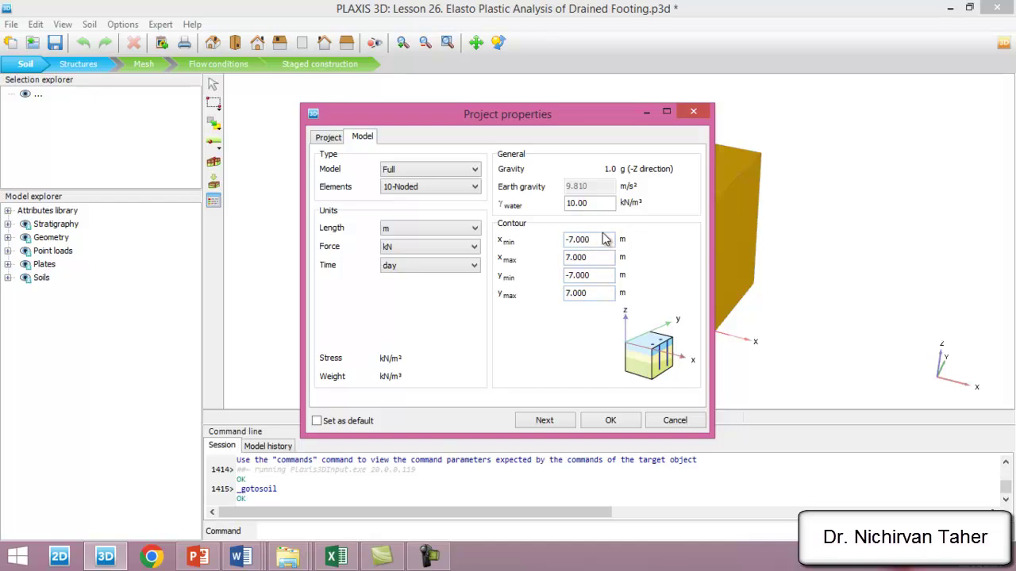
pyautogui.moveTo(580, 114); pyautogui.dragTo(337, 88)
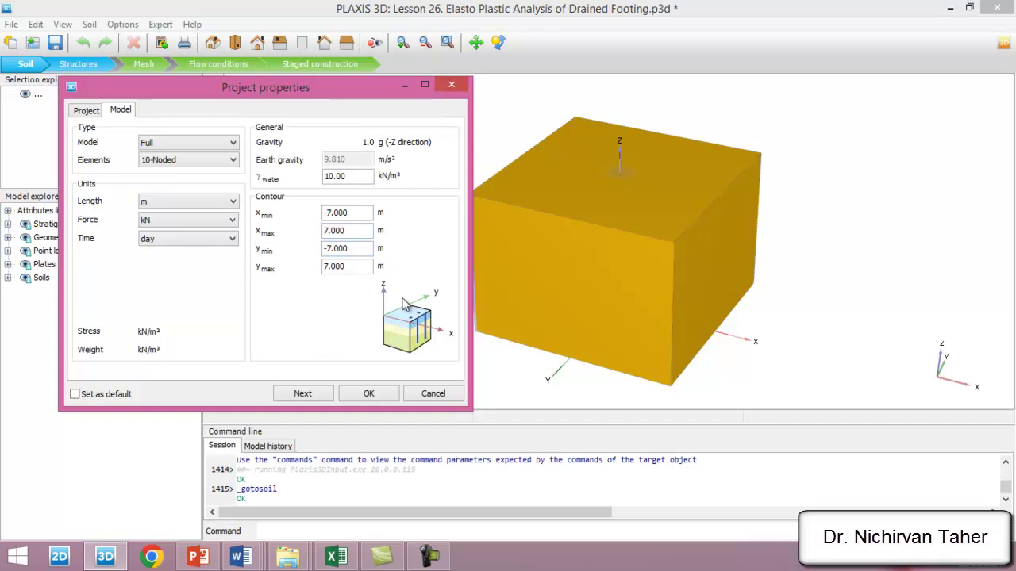
pyautogui.click(370, 394)
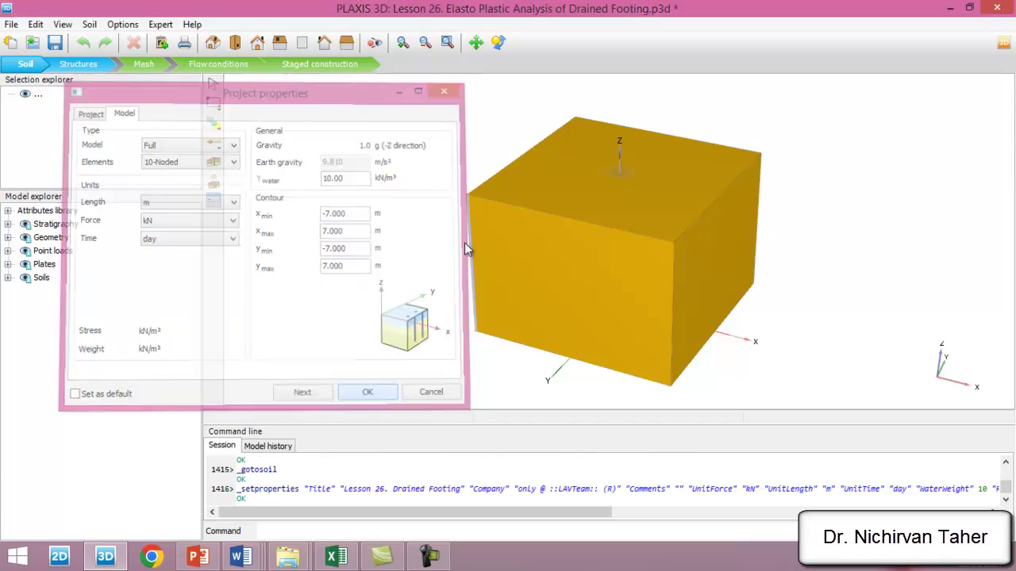
# - Open the borehole at the model's corner and review its clay layer boundaries, coordinates and water head
pyautogui.click(470, 208)
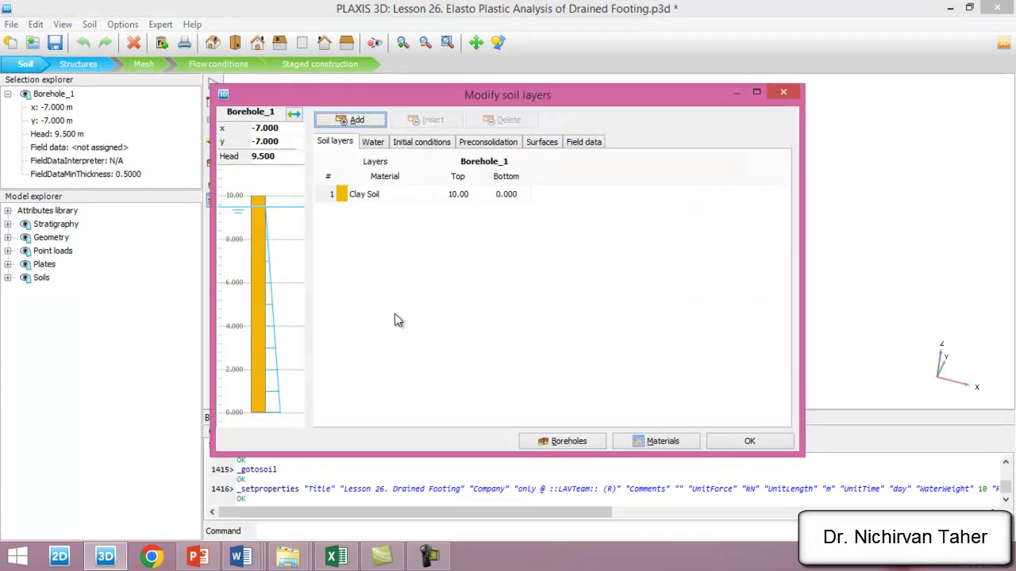
pyautogui.click(460, 196)
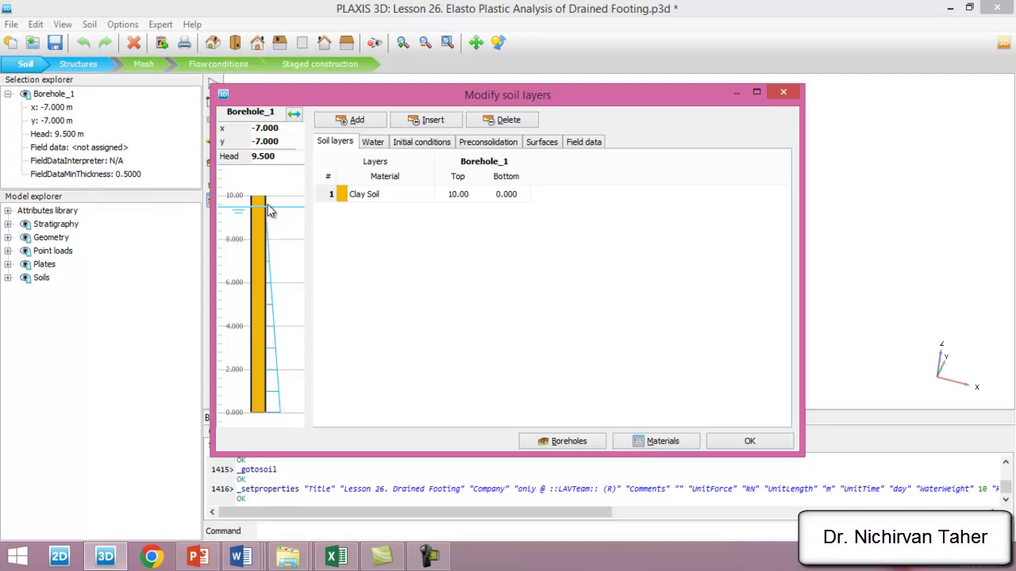
pyautogui.click(288, 132)
pyautogui.click(289, 145)
pyautogui.write('-7.000')
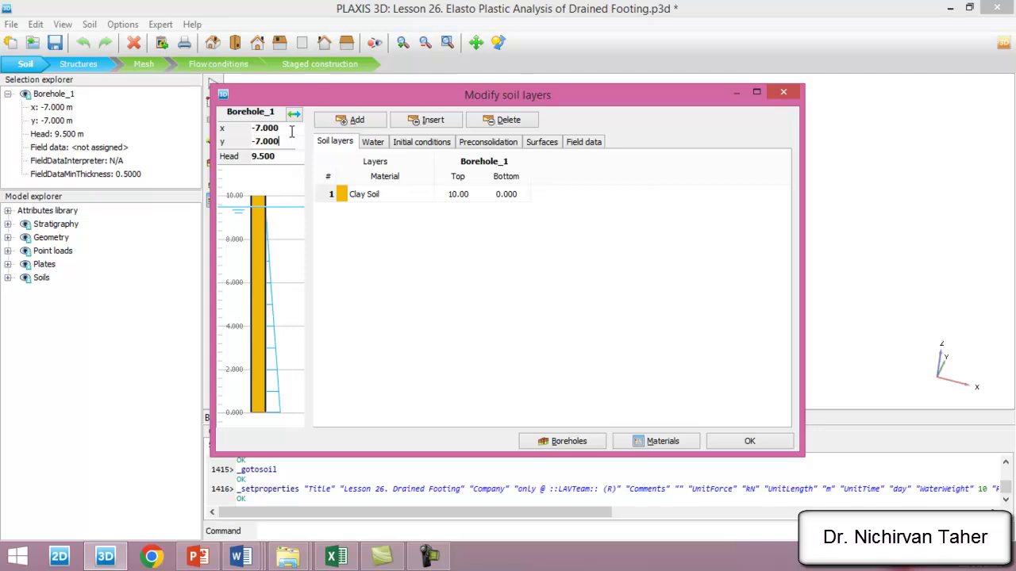
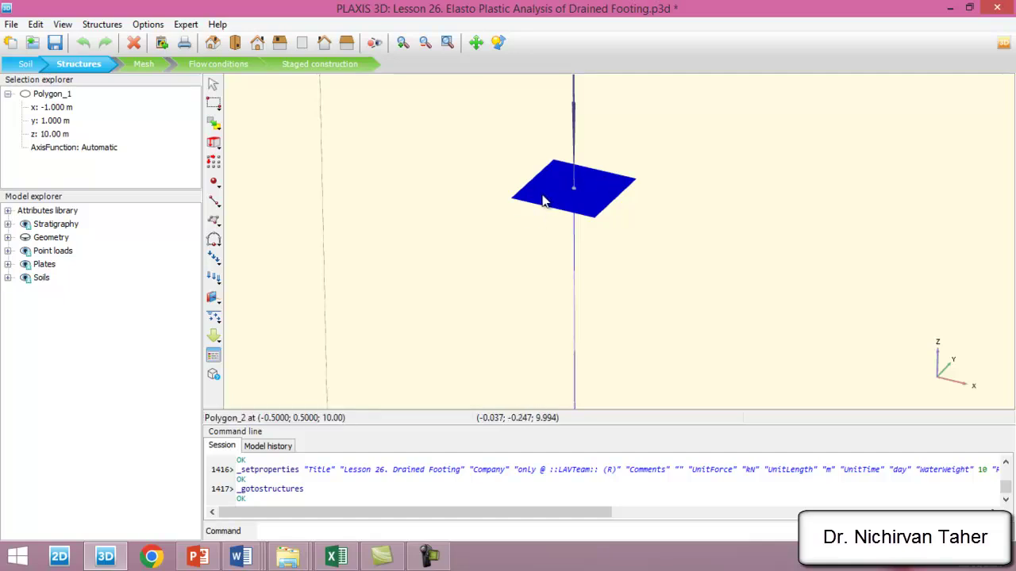
# - Check the corner point coordinates of the blue footing plate in the Structures mode
pyautogui.click(547, 199)
pyautogui.click(230, 240)
pyautogui.moveTo(871, 91); pyautogui.dragTo(780, 88)
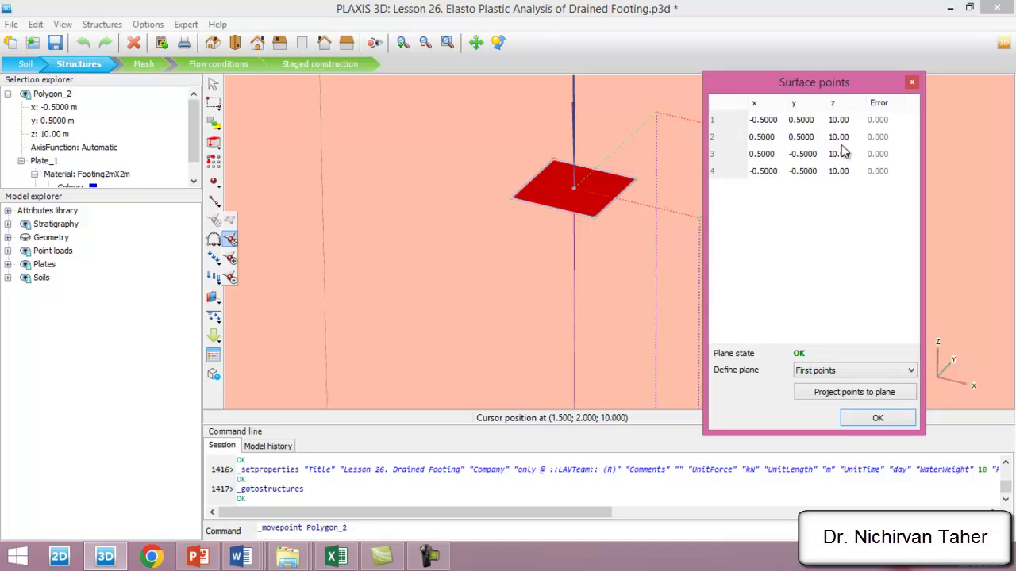
pyautogui.click(896, 420)
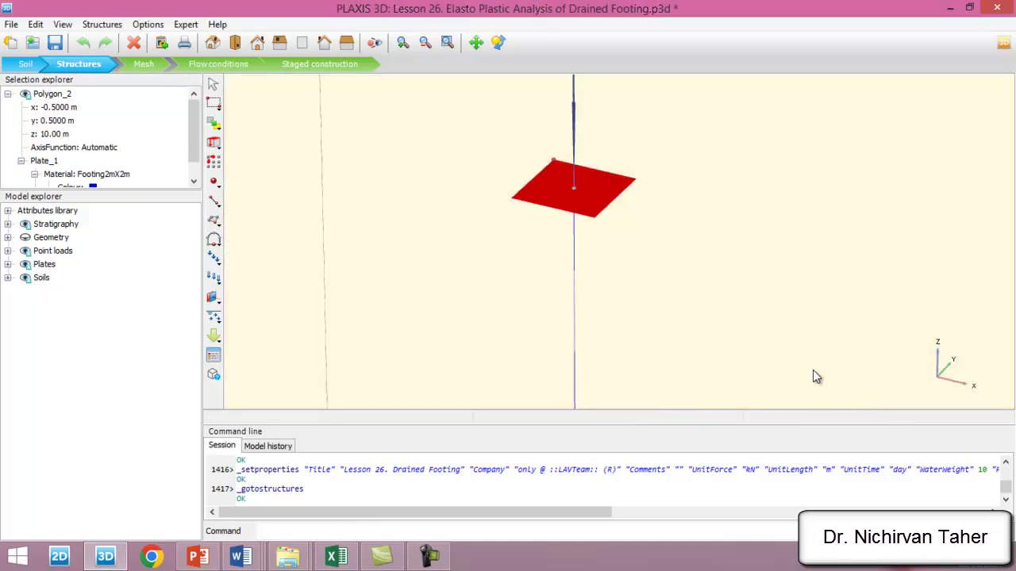
pyautogui.click(655, 302)
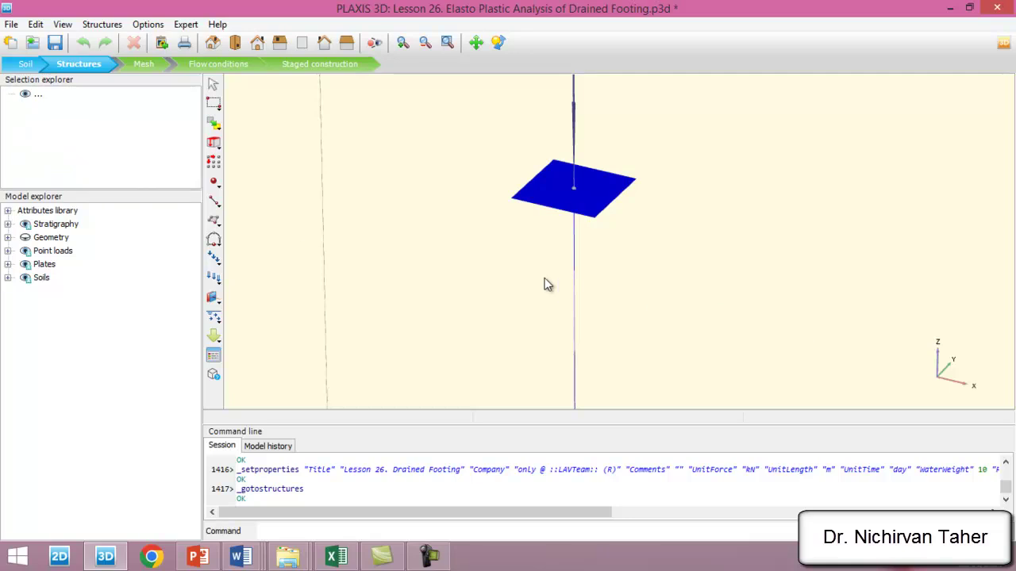
# - Show the hidden geometry and check the corner coordinates of the larger surface around the footing
pyautogui.click(25, 237)
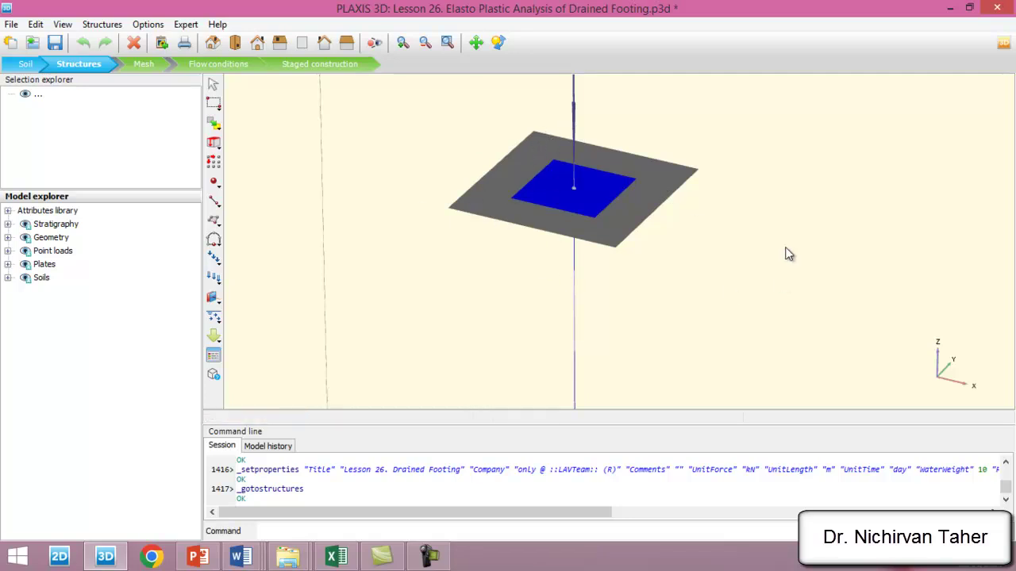
pyautogui.doubleClick(486, 198)
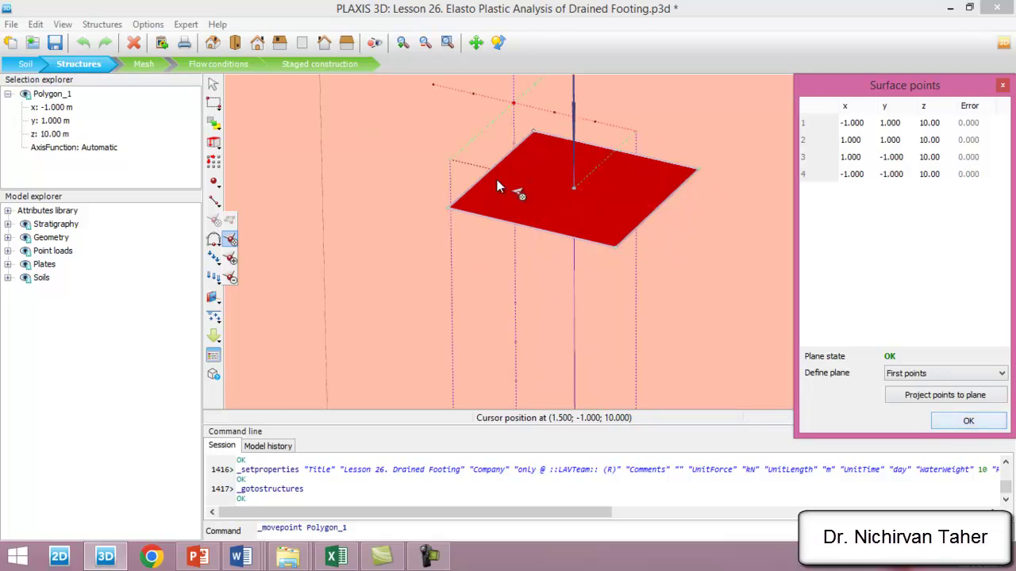
pyautogui.click(972, 421)
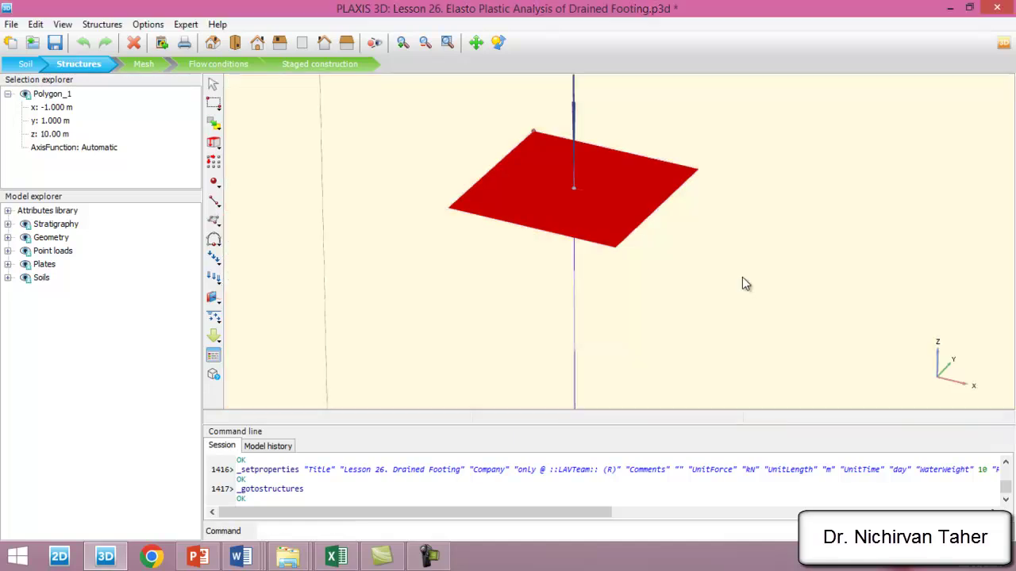
# - Review the Clay Soil material's drainage type, unit weights, stiffness, strength and interface settings
pyautogui.click(222, 359)
pyautogui.click(456, 187)
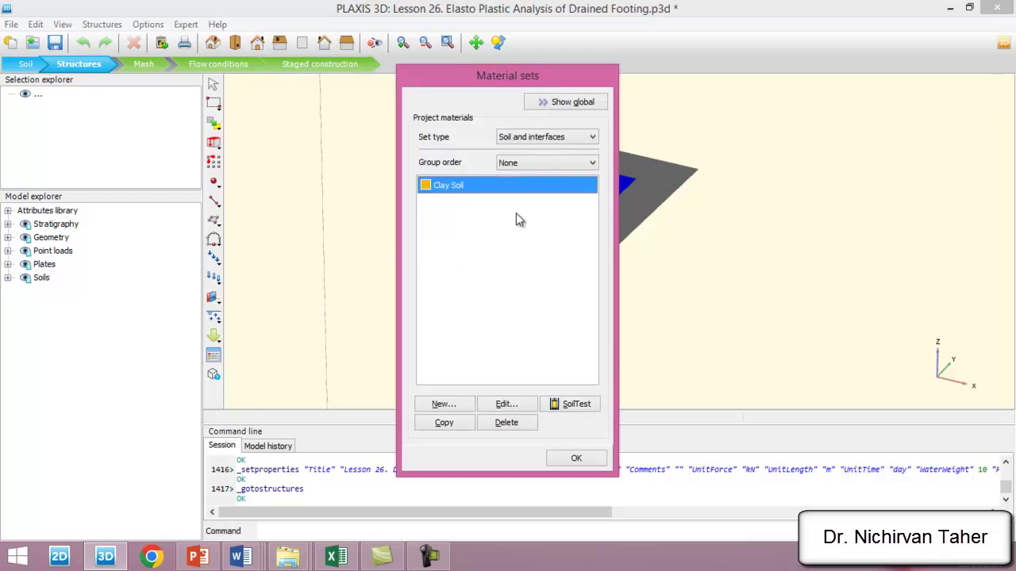
pyautogui.click(506, 404)
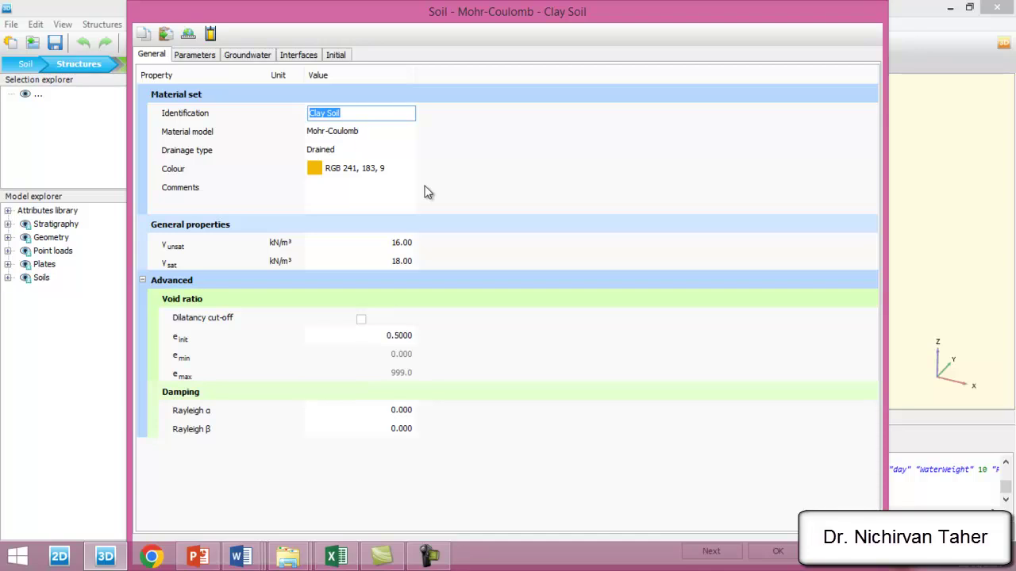
pyautogui.click(351, 152)
pyautogui.click(346, 153)
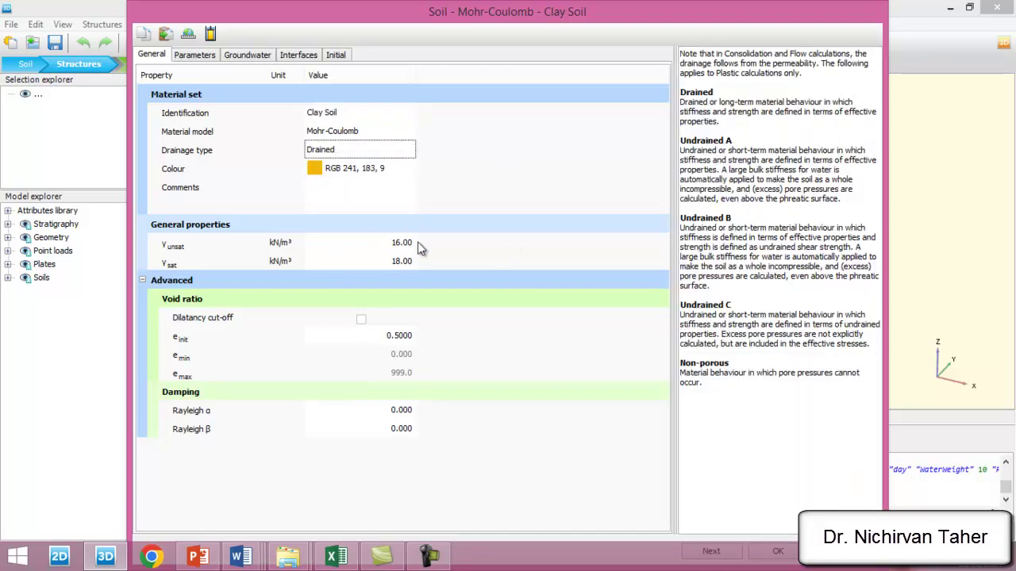
pyautogui.click(194, 55)
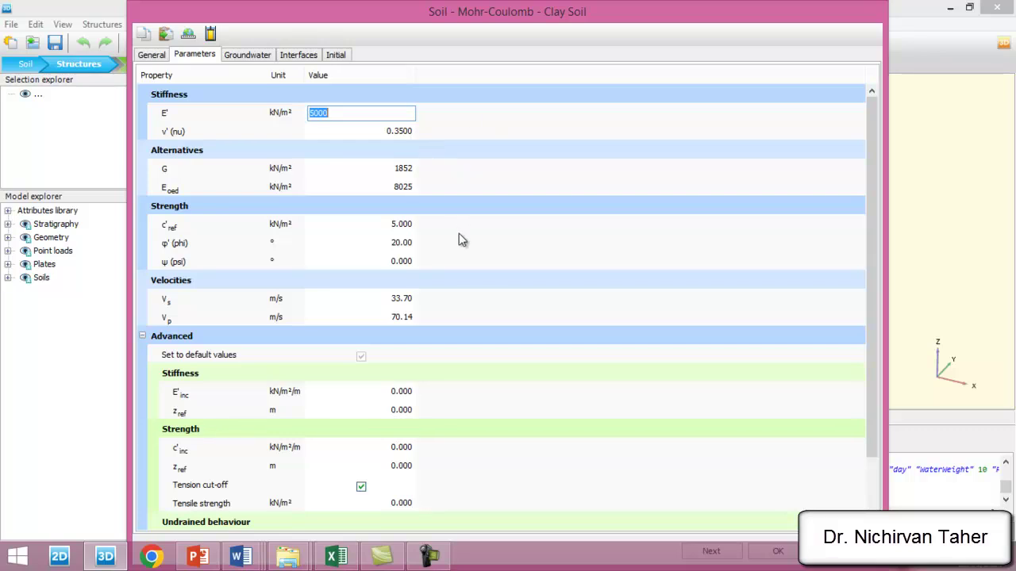
pyautogui.click(300, 55)
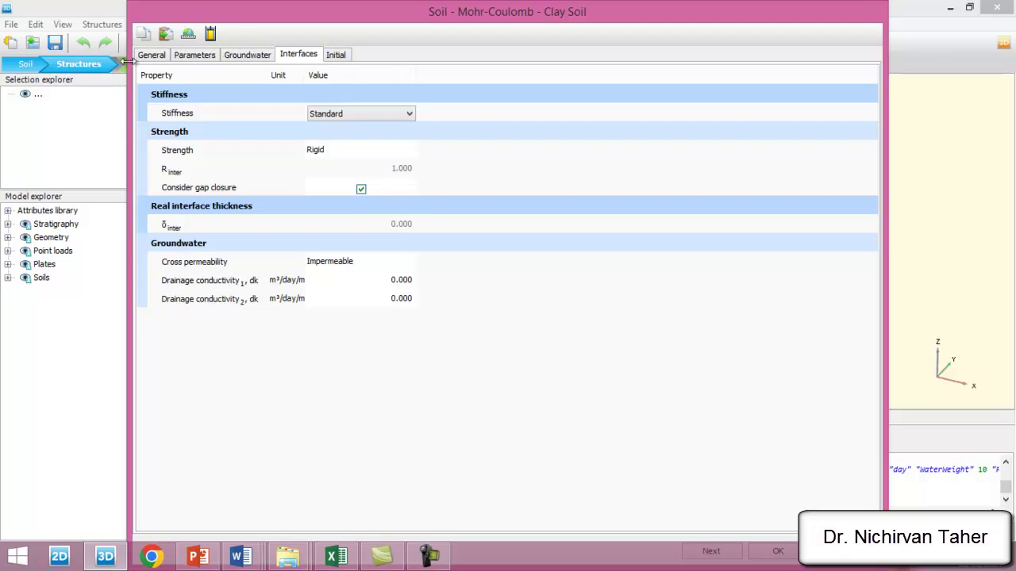
pyautogui.click(151, 57)
pyautogui.doubleClick(346, 14)
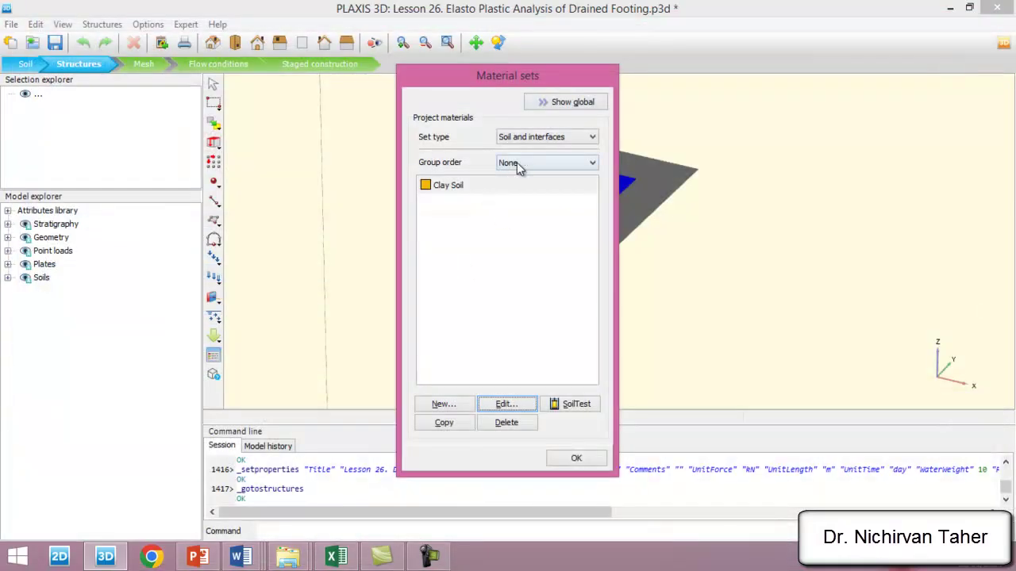
# - Rename the footing's plate material to "Footing 1m X 1m"
pyautogui.click(534, 139)
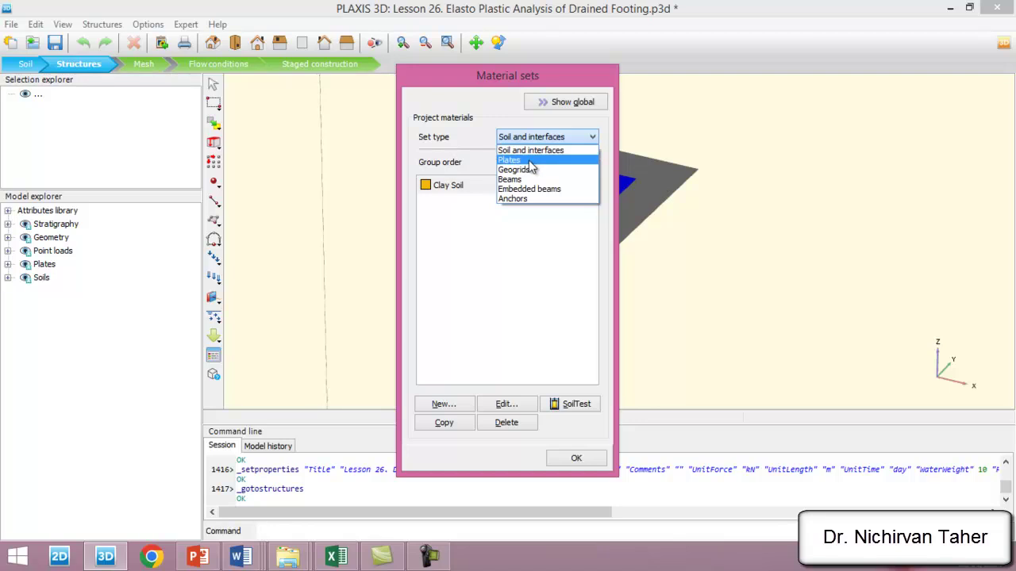
pyautogui.click(529, 161)
pyautogui.click(462, 187)
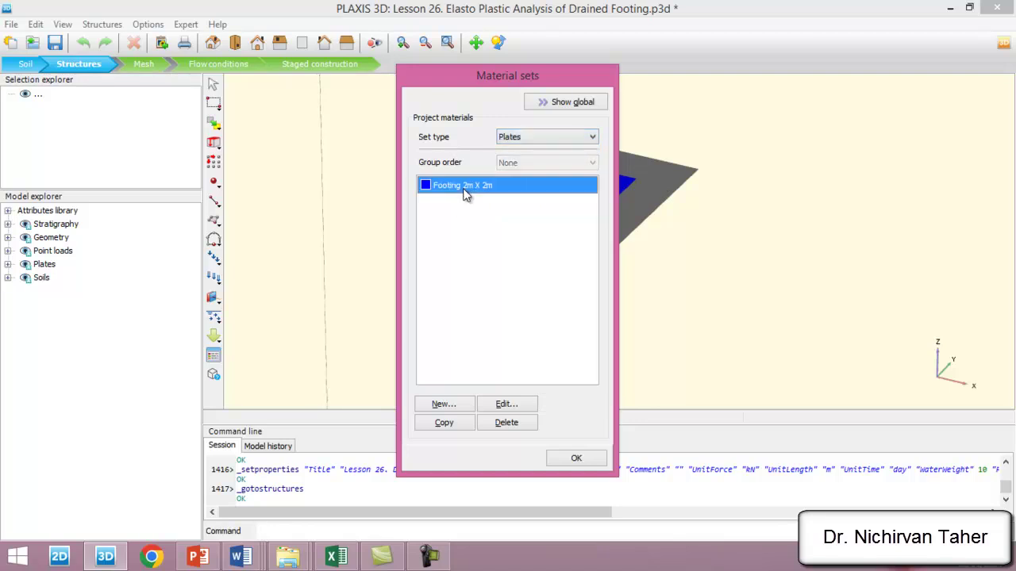
pyautogui.click(505, 406)
pyautogui.click(340, 97)
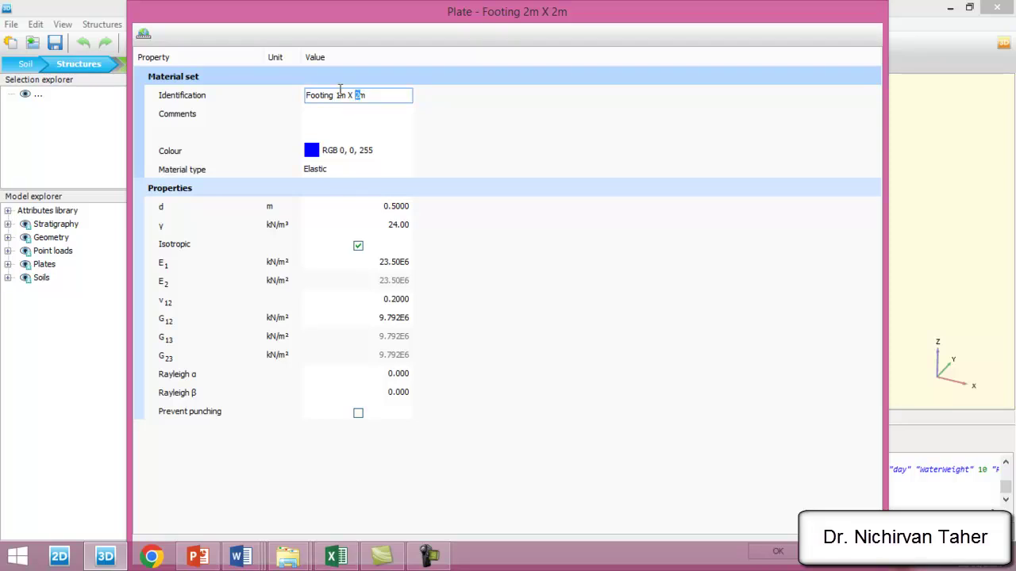
pyautogui.click(399, 117)
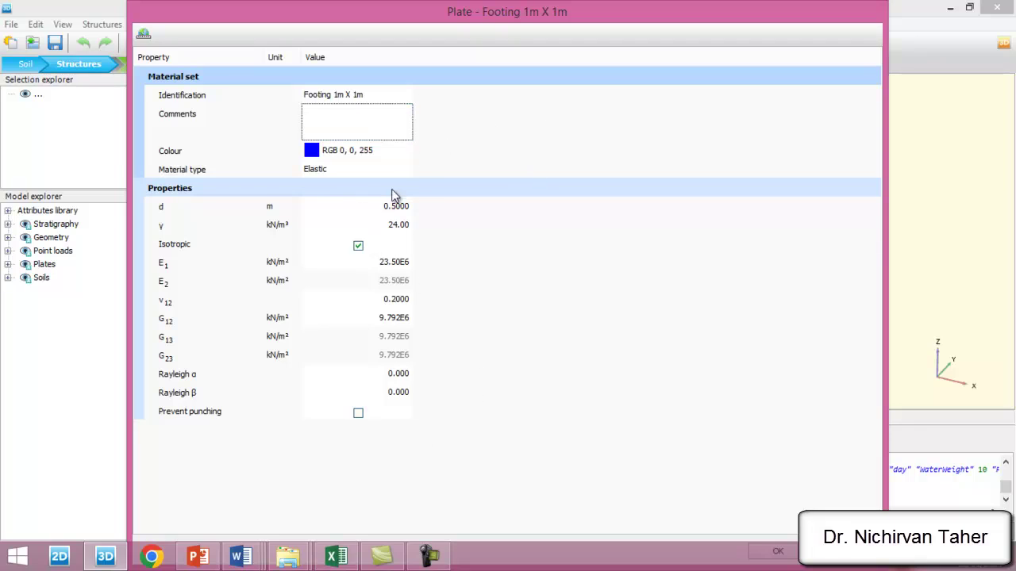
# - Confirm the footing plate material edits and close the material sets
pyautogui.doubleClick(490, 13)
pyautogui.press('Return')
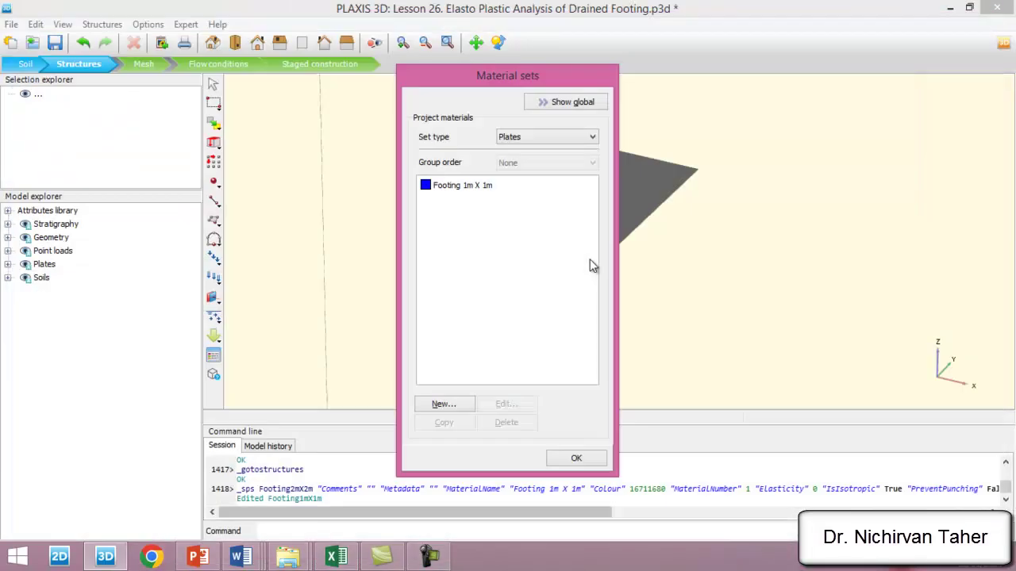
pyautogui.click(577, 459)
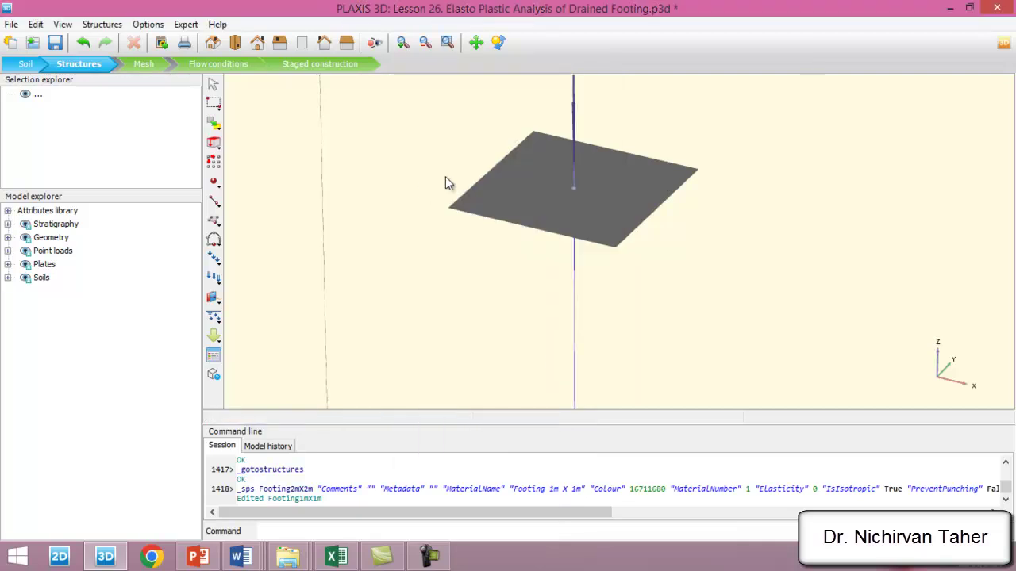
# - Hide the larger surface around the footing so that only the blue plate is shown
pyautogui.click(483, 194)
pyautogui.rightClick(482, 193)
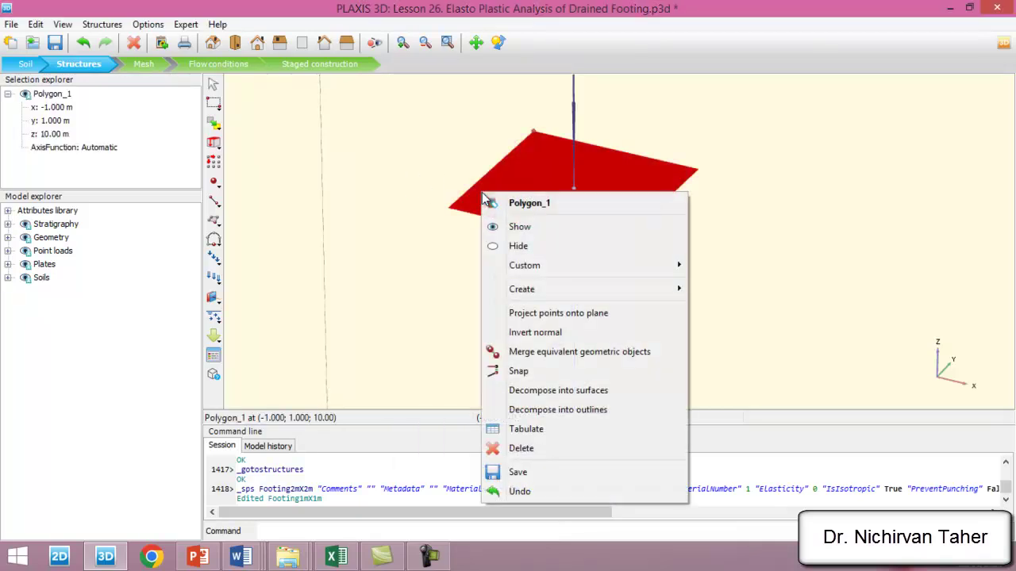
pyautogui.click(516, 247)
pyautogui.scroll(3, 551, 139)
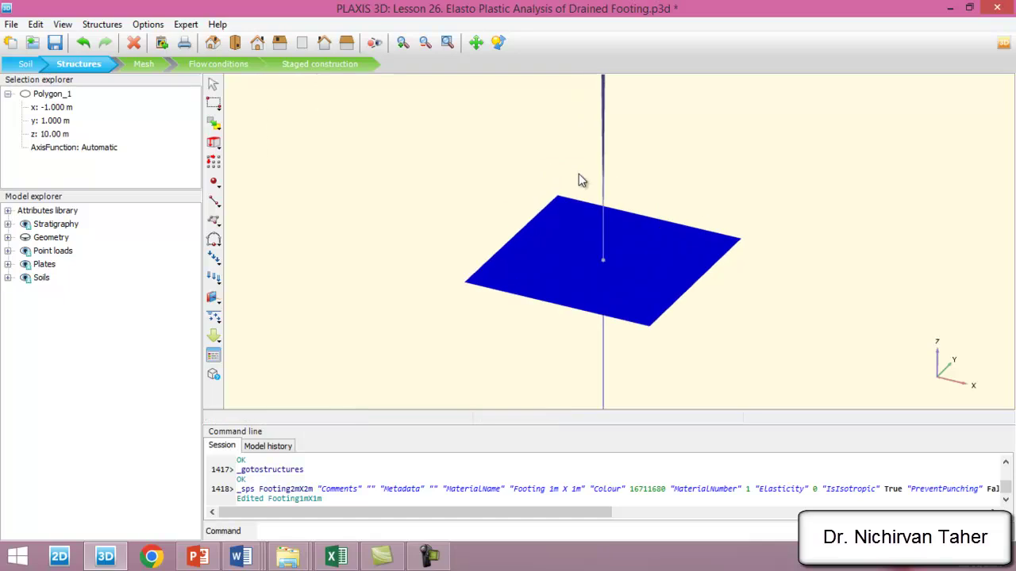
pyautogui.scroll(-3, 623, 254)
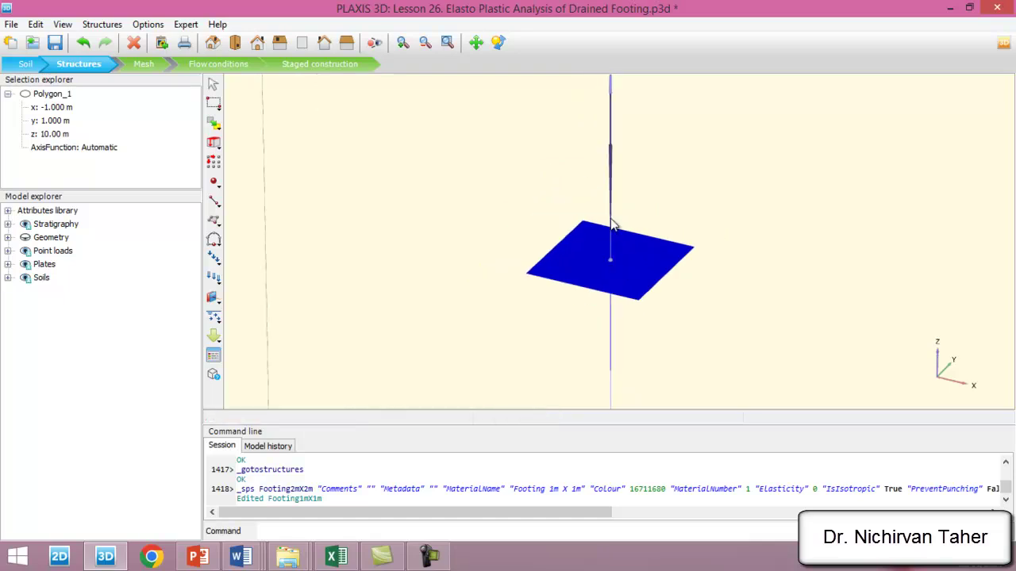
# - Check the position and force components of the point load at the footing's centre
pyautogui.click(215, 262)
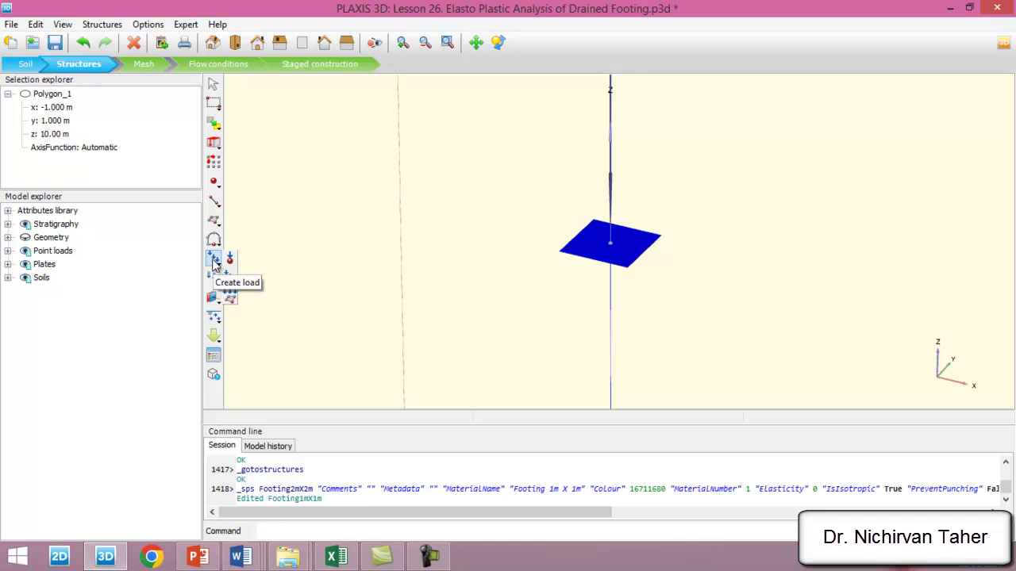
pyautogui.click(230, 261)
pyautogui.scroll(2, 609, 245)
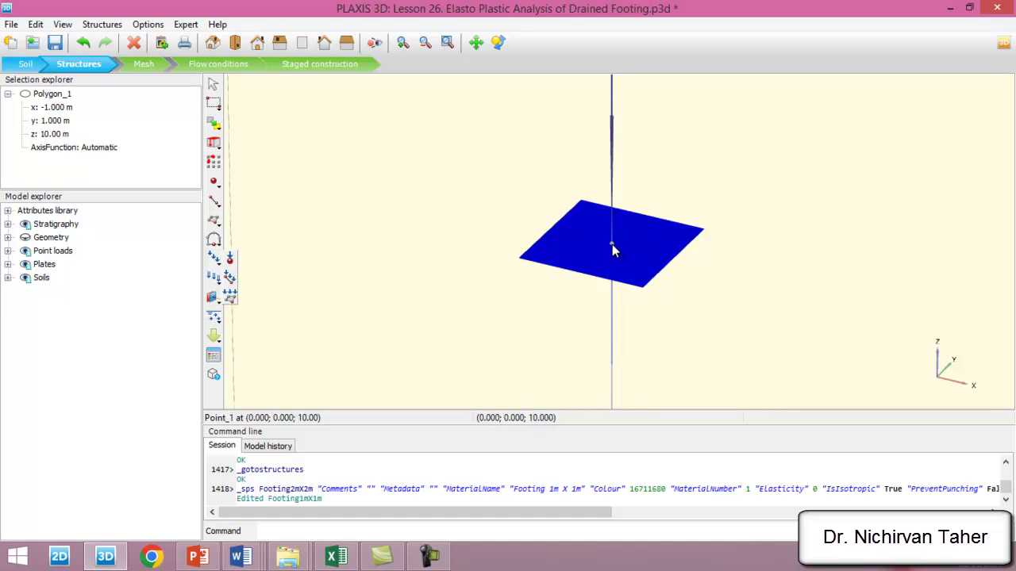
pyautogui.click(612, 246)
pyautogui.click(7, 251)
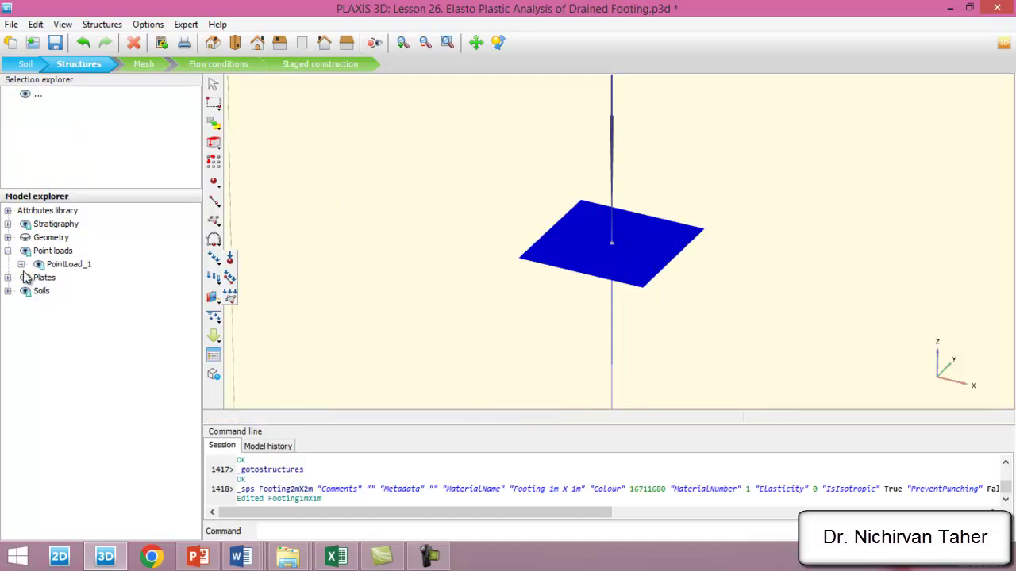
pyautogui.click(21, 265)
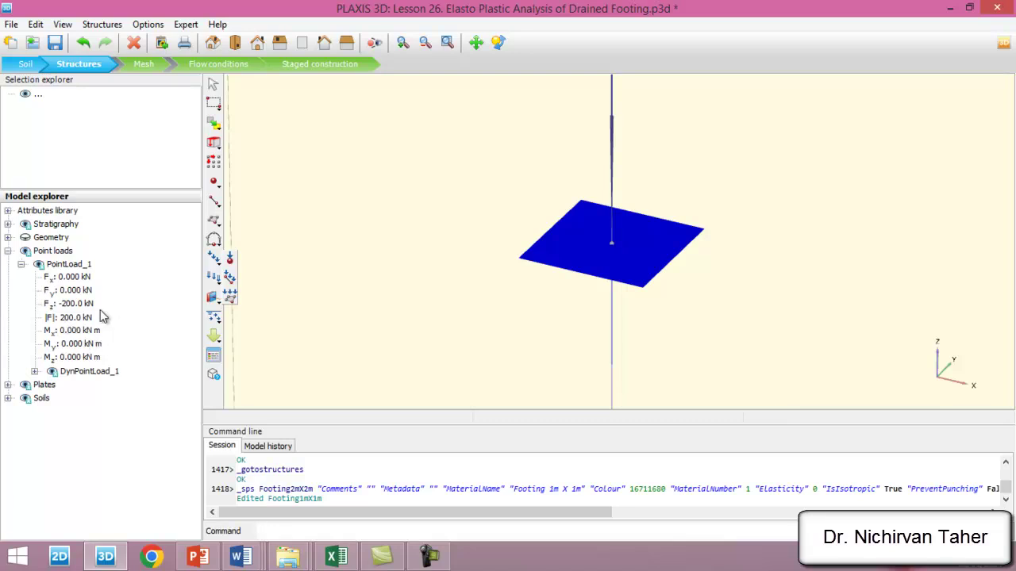
pyautogui.click(7, 250)
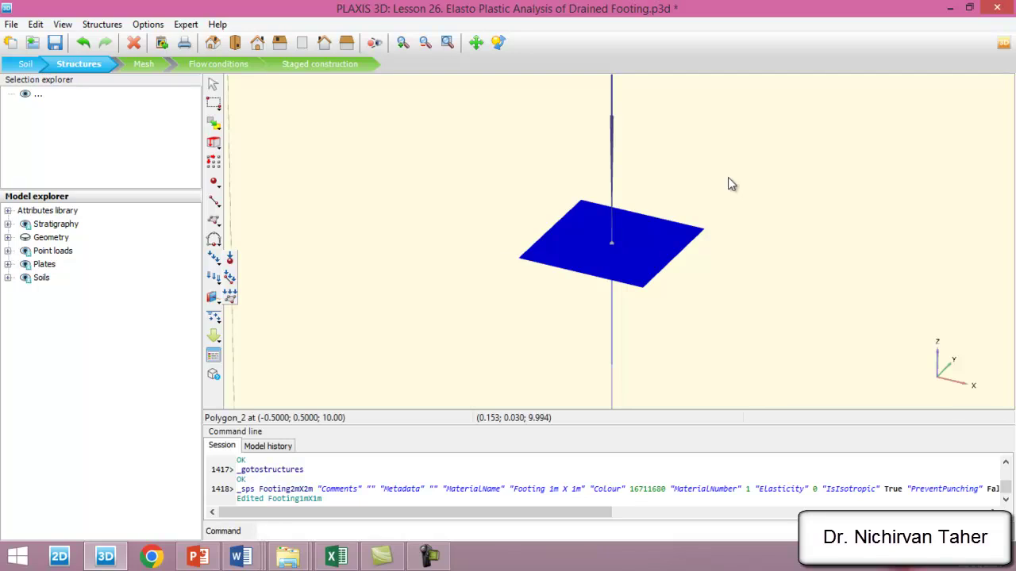
# - Go to the Mesh mode and check the coarseness factors of the footing plate and its surrounding surface
pyautogui.scroll(-5, 592, 249)
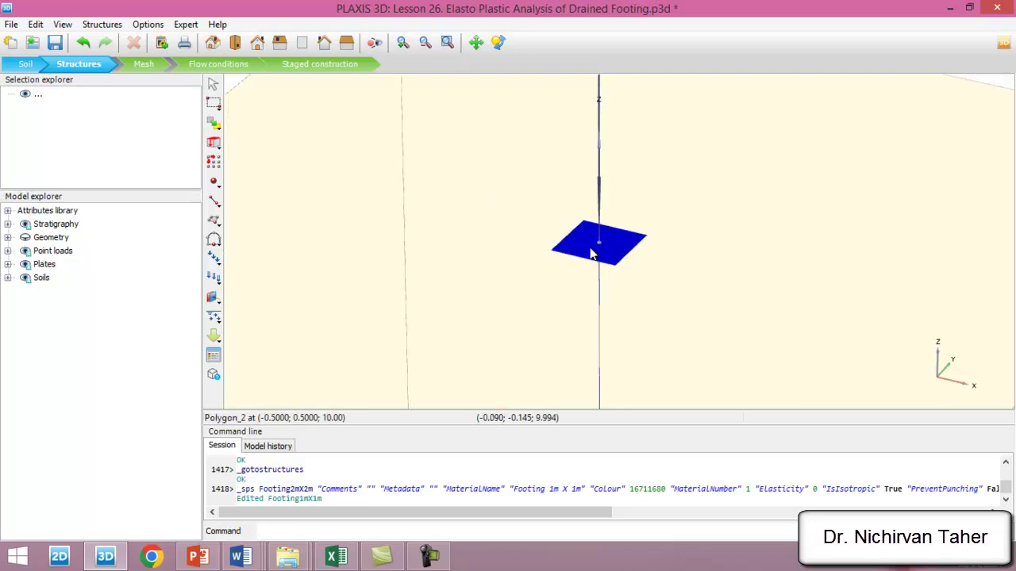
pyautogui.click(143, 64)
pyautogui.scroll(5, 640, 143)
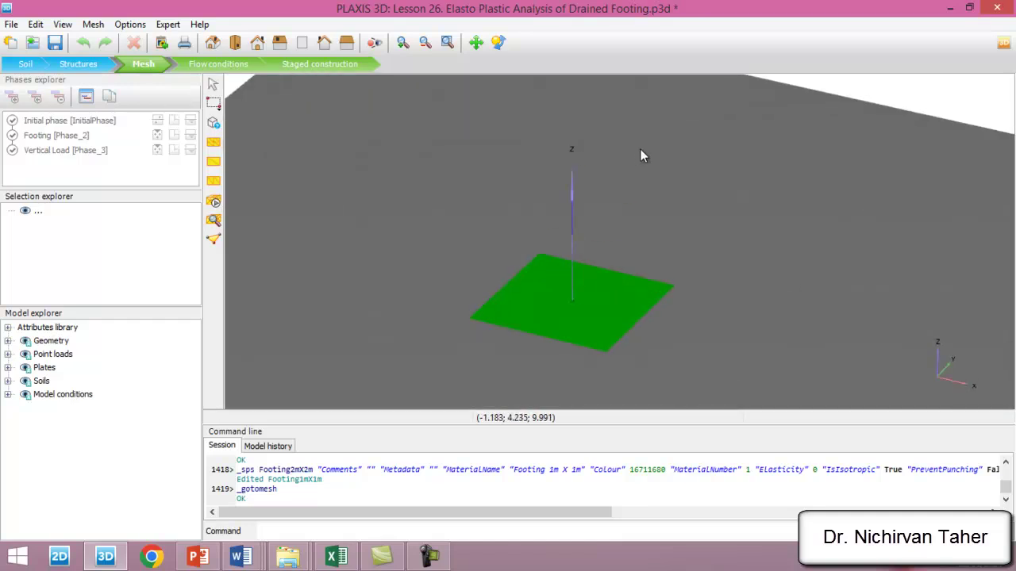
pyautogui.scroll(-3, 639, 156)
pyautogui.scroll(3, 605, 226)
pyautogui.click(590, 248)
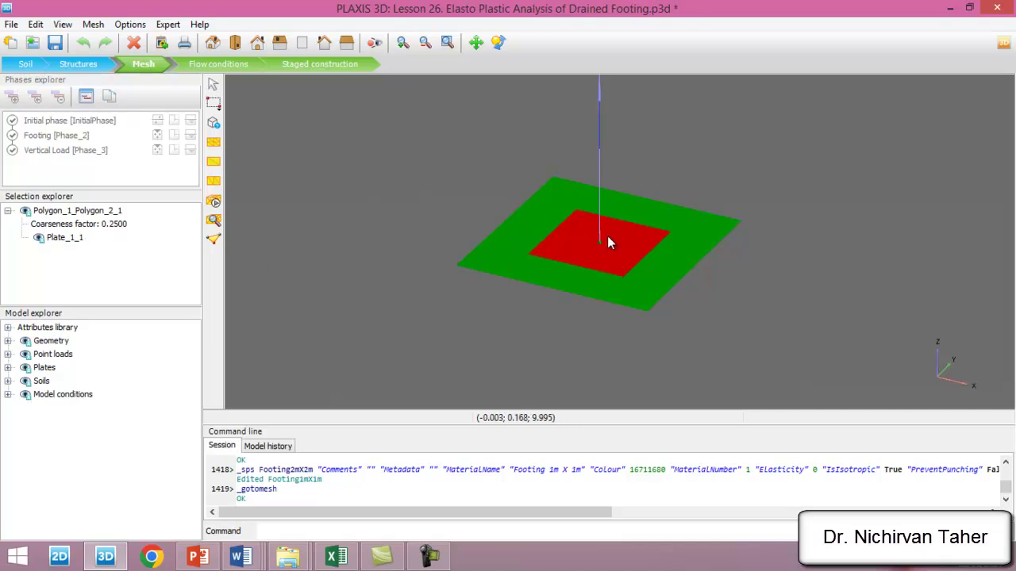
pyautogui.click(521, 268)
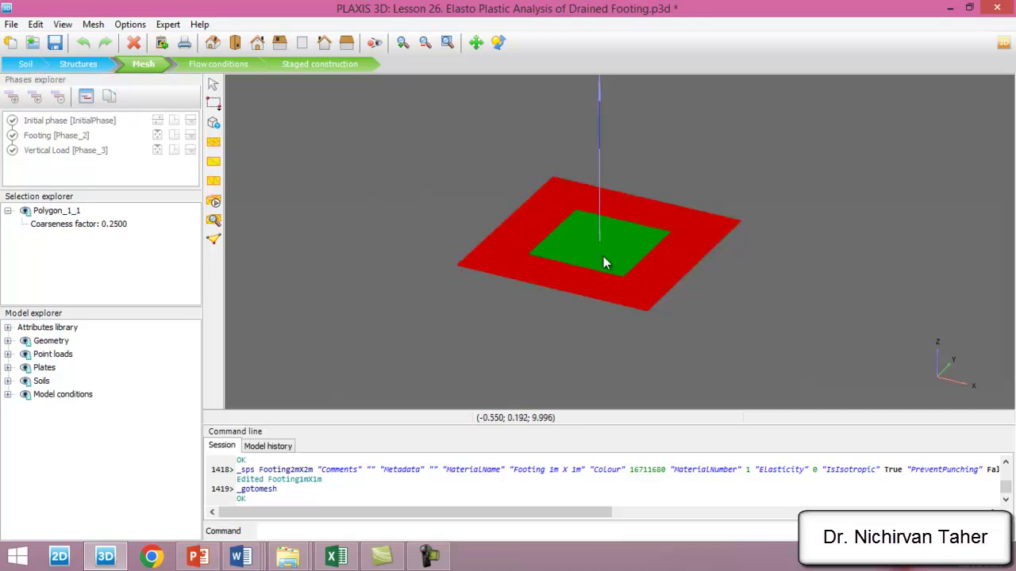
# - Review the mesh generation options and close them without regenerating the mesh
pyautogui.click(213, 203)
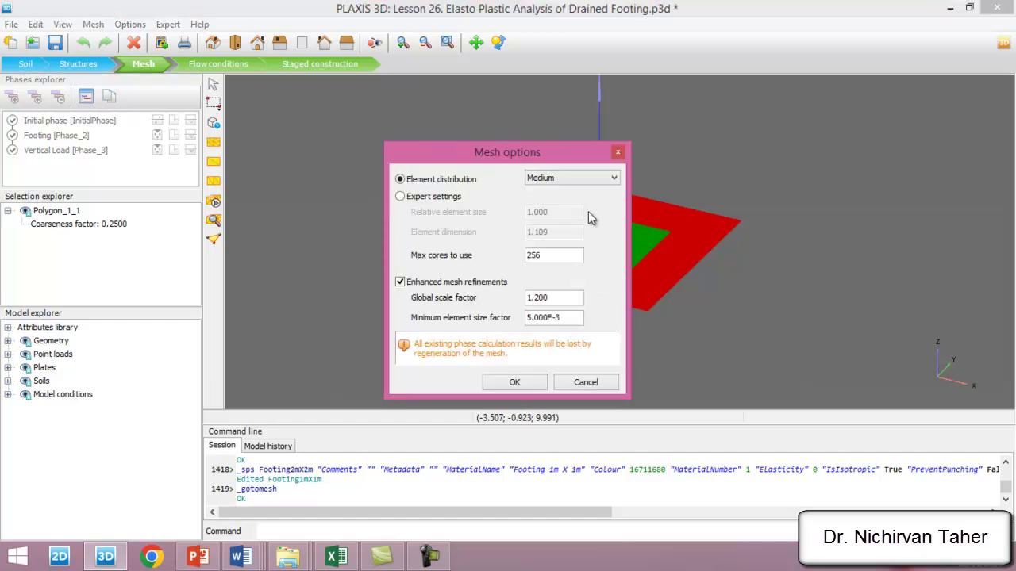
pyautogui.click(618, 153)
pyautogui.scroll(-5, 490, 145)
# - View the generated mesh in the Output program and examine the refinement around the footing
pyautogui.click(244, 214)
pyautogui.click(214, 221)
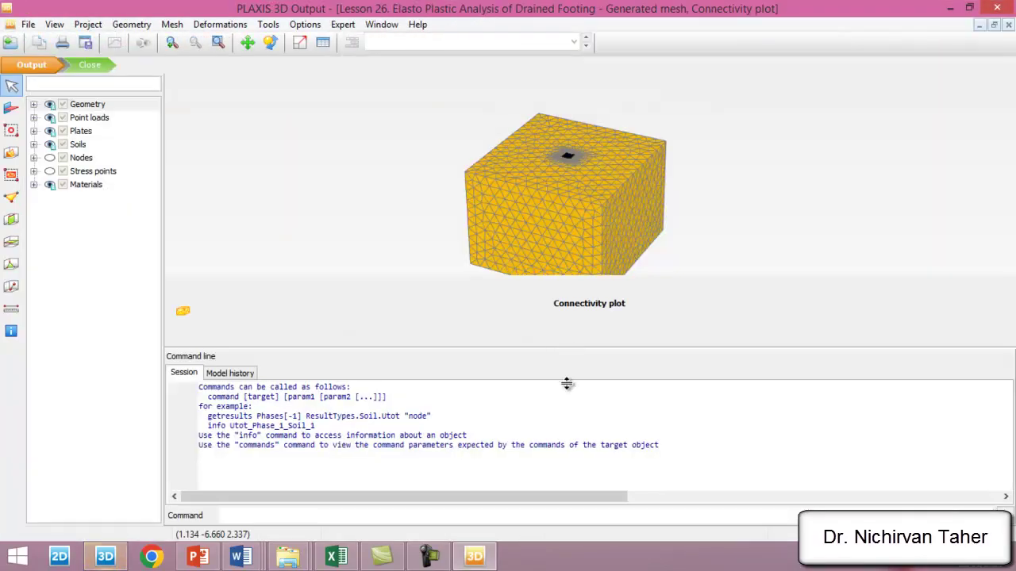
pyautogui.moveTo(568, 347); pyautogui.dragTo(567, 486)
pyautogui.scroll(5, 547, 198)
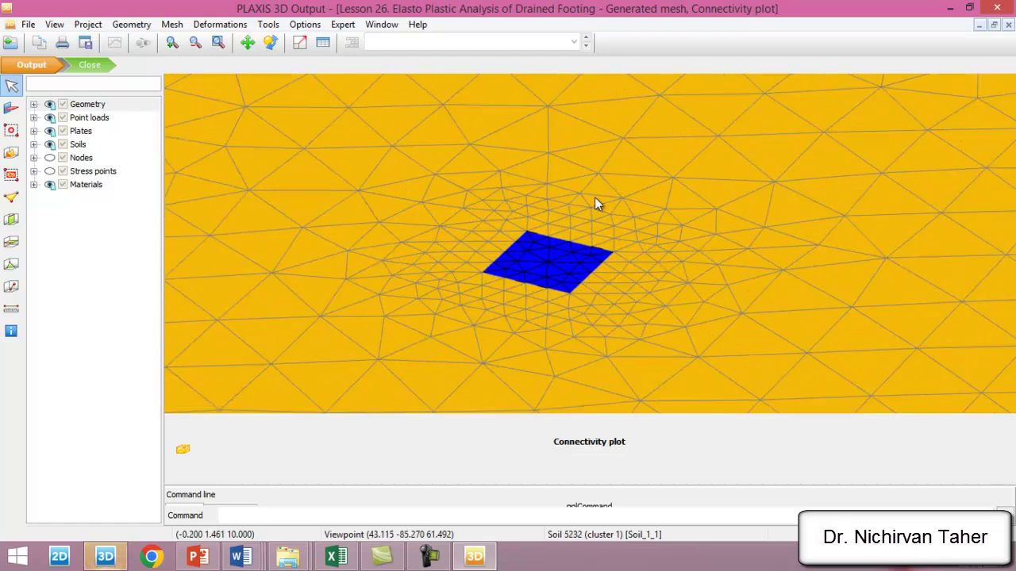
pyautogui.scroll(-2, 493, 191)
pyautogui.scroll(2, 493, 192)
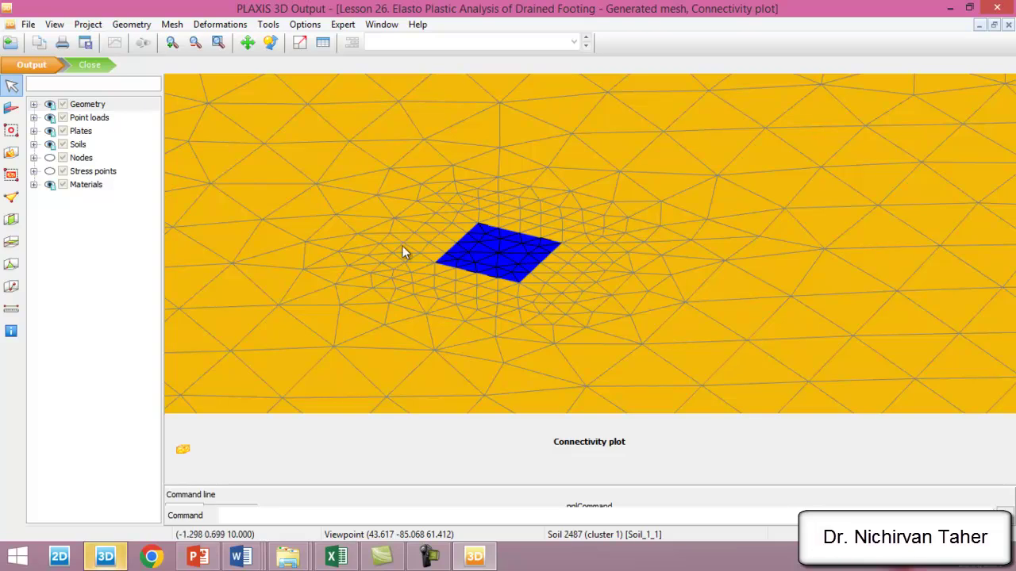
pyautogui.scroll(-2, 622, 227)
pyautogui.scroll(-3, 622, 227)
pyautogui.click(90, 64)
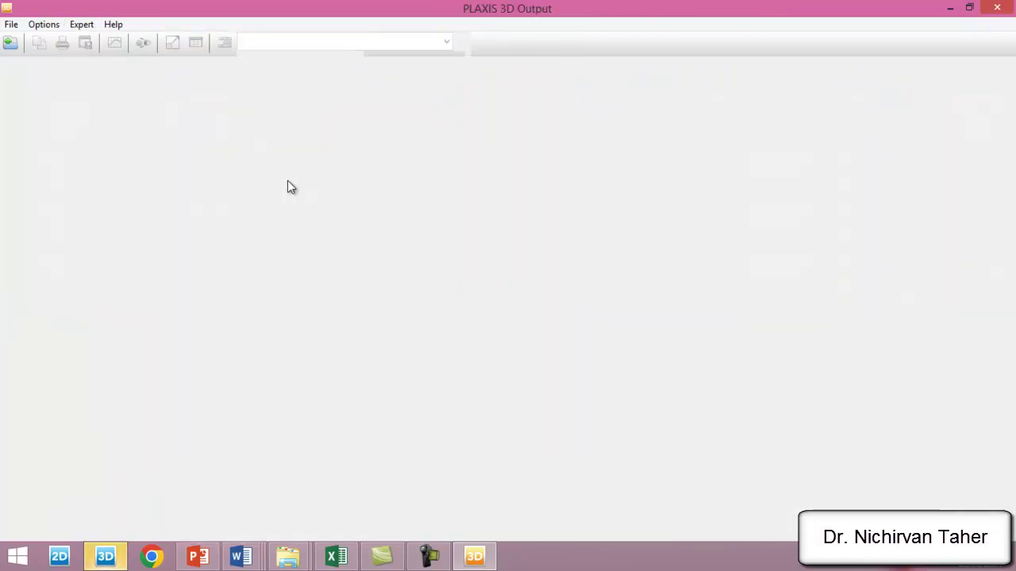
# - Go to Staged construction and review the initial phase's calculation settings in the Phases window
pyautogui.click(325, 64)
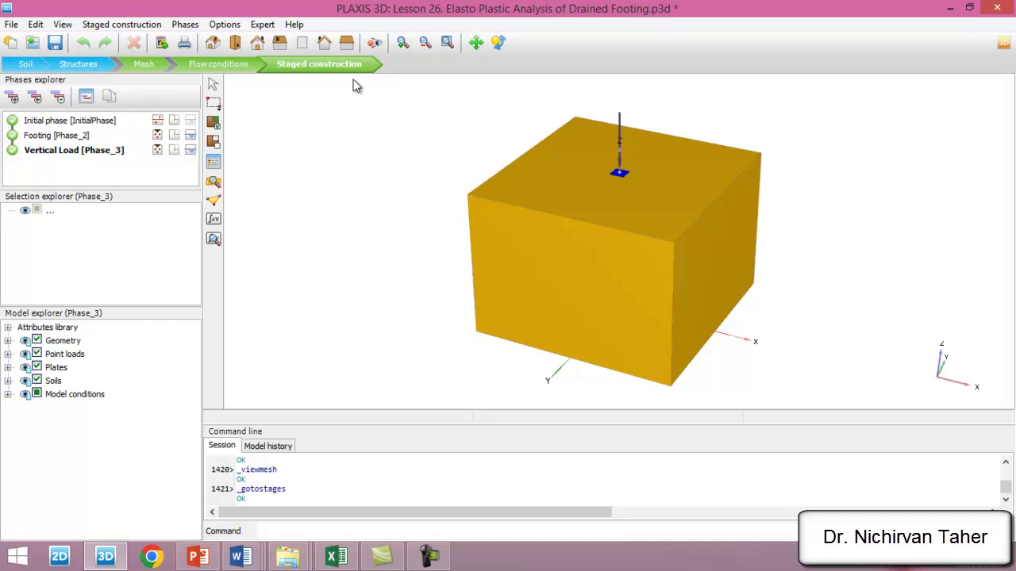
pyautogui.click(76, 121)
pyautogui.click(86, 96)
pyautogui.moveTo(298, 36); pyautogui.dragTo(442, 67)
pyautogui.click(225, 123)
pyautogui.press('Up')
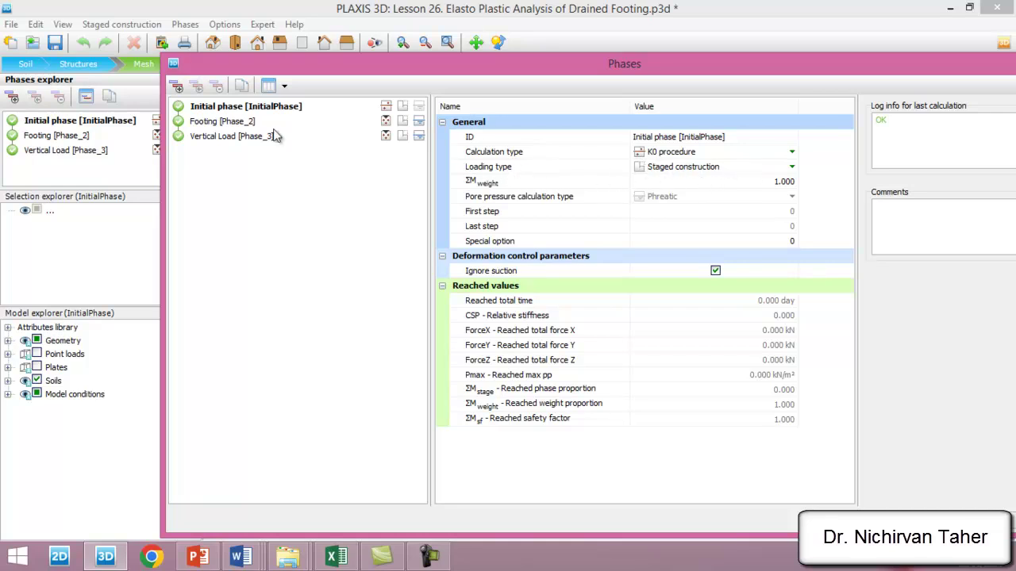
# - Enable Reset displacements to zero for the Footing phase
pyautogui.click(219, 124)
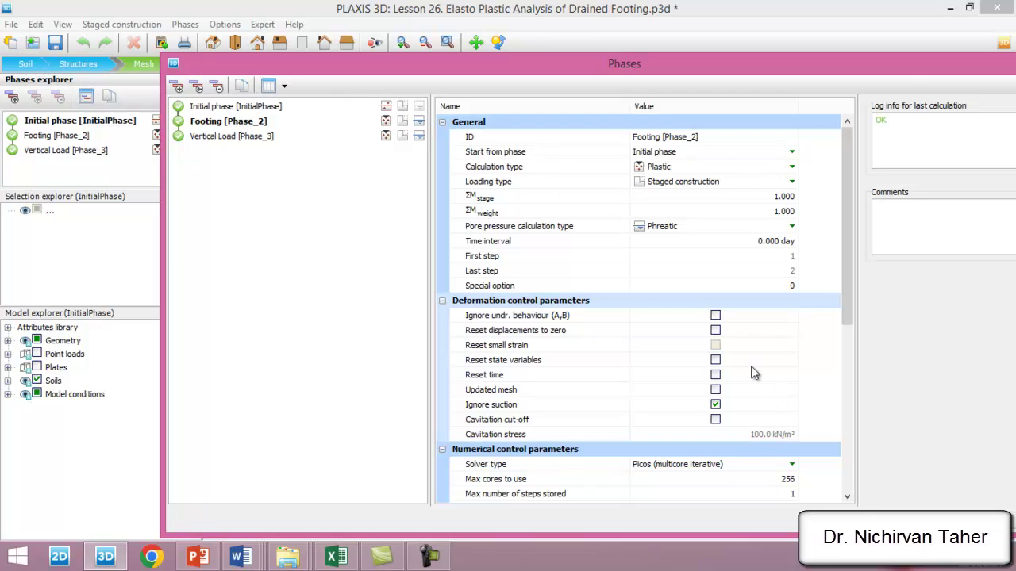
pyautogui.click(715, 331)
# - Compare the Footing and Vertical Load phase settings, then close the Phases window
pyautogui.click(242, 139)
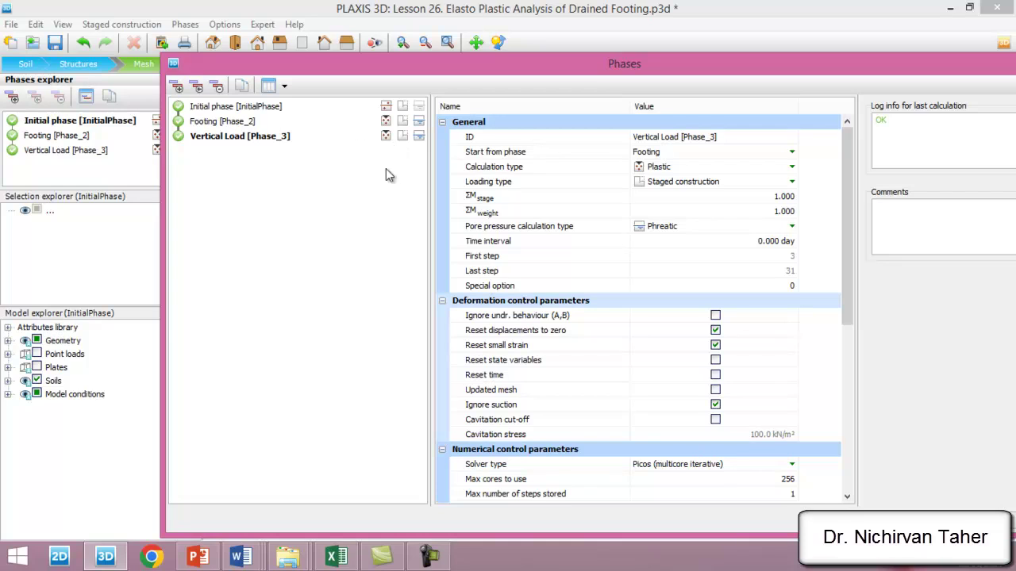
pyautogui.click(206, 122)
pyautogui.click(219, 137)
pyautogui.click(216, 123)
pyautogui.click(216, 137)
pyautogui.moveTo(589, 71); pyautogui.dragTo(525, 18)
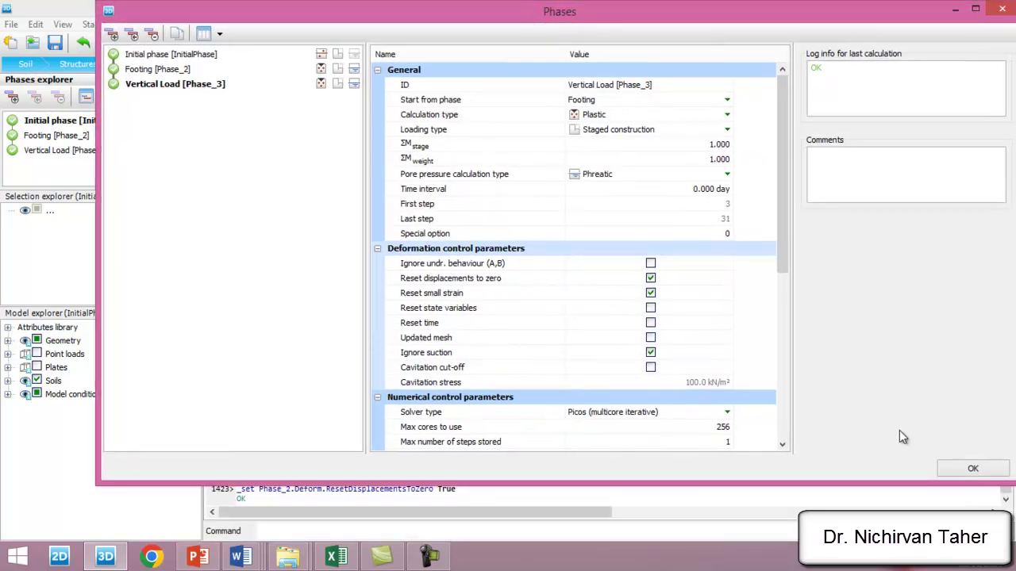
pyautogui.click(972, 470)
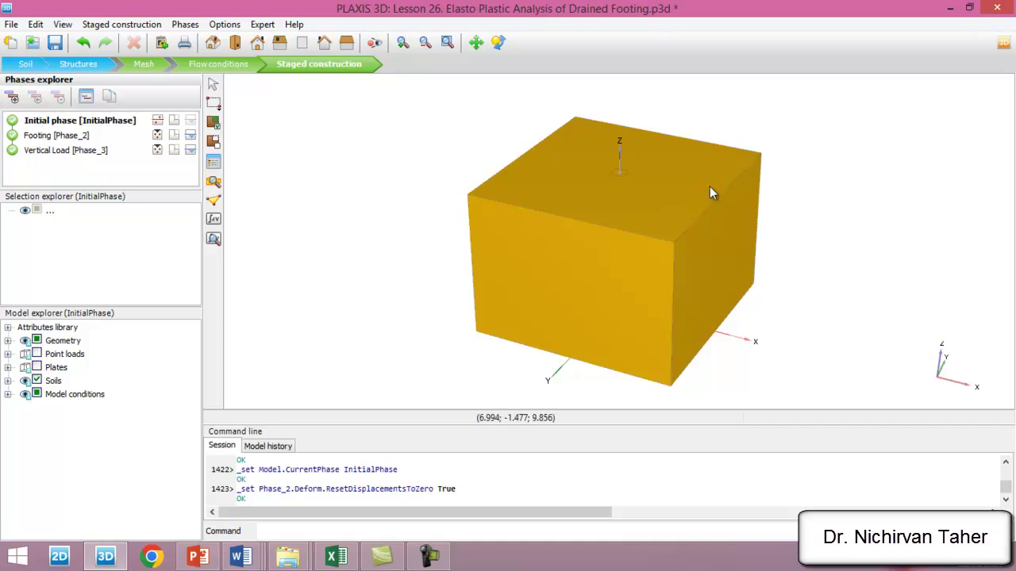
# - Switch to the Footing phase and check that the footing plate is active
pyautogui.click(52, 140)
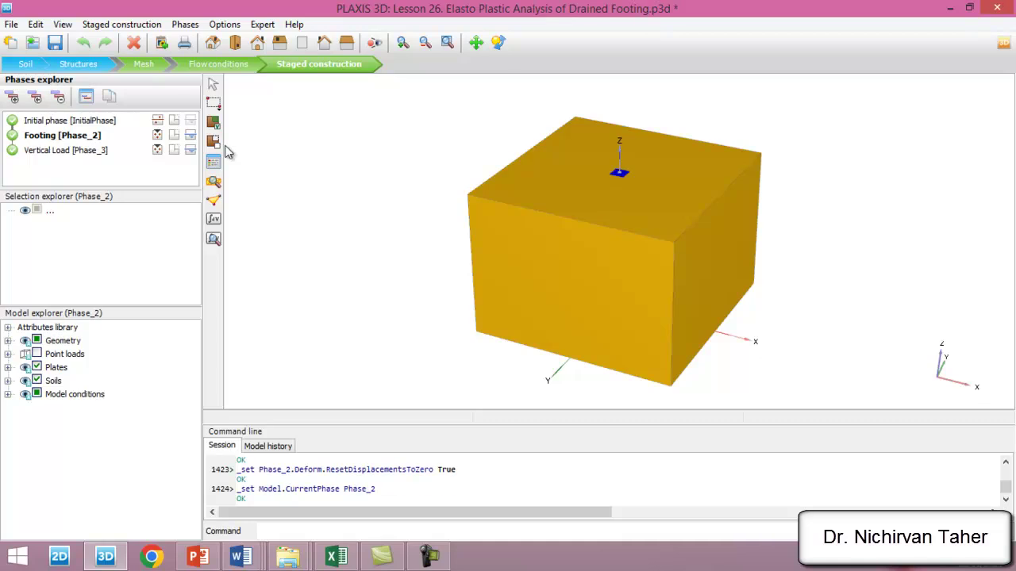
pyautogui.click(8, 368)
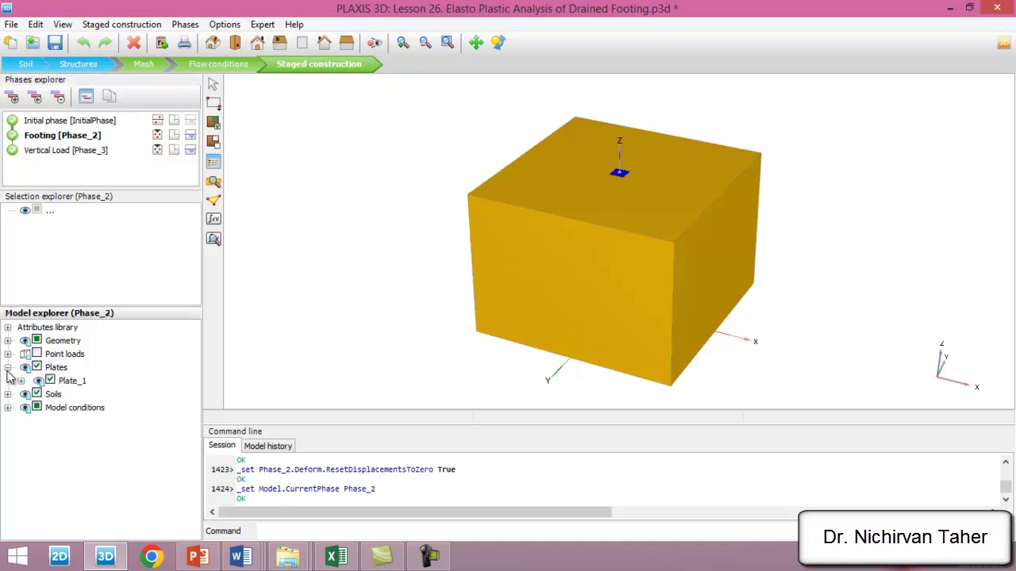
pyautogui.click(7, 369)
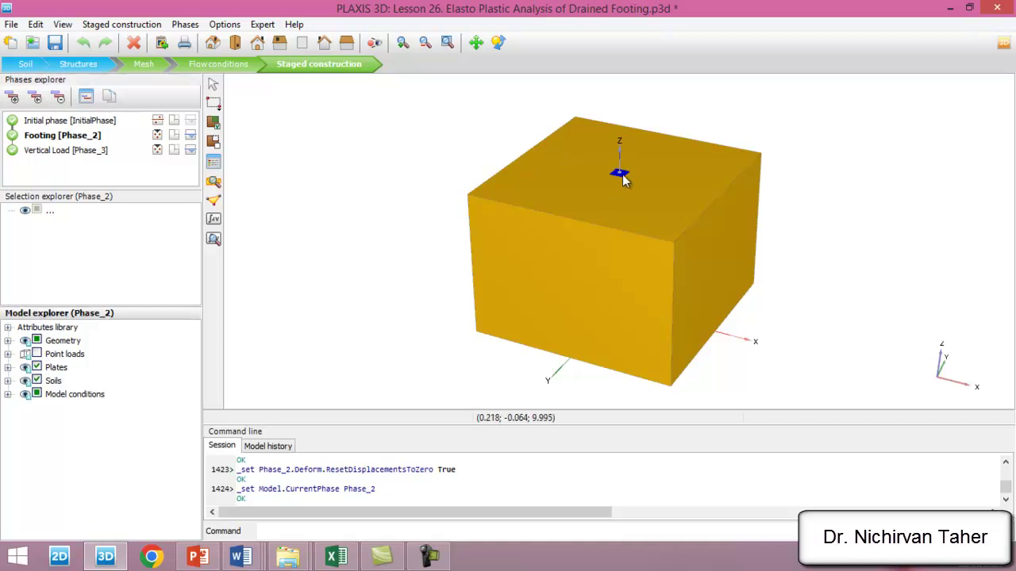
# - Switch to the Vertical Load phase and check the point load's activation and force components
pyautogui.click(77, 156)
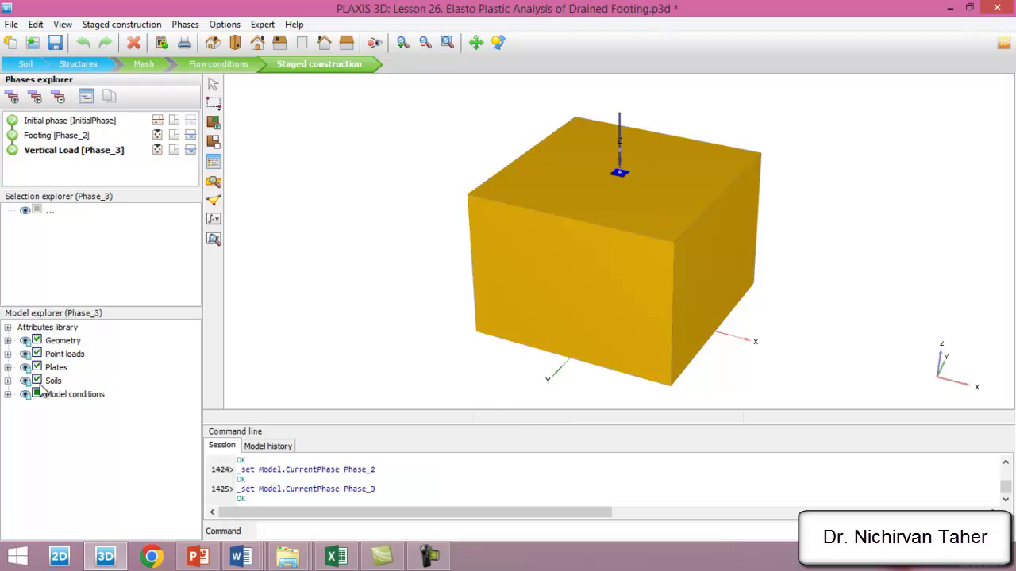
pyautogui.click(8, 354)
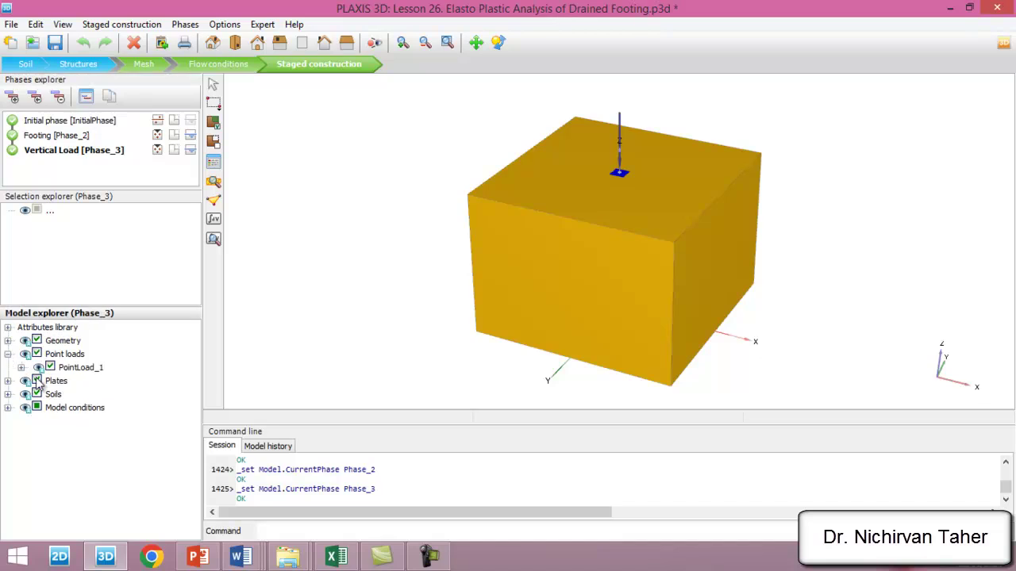
pyautogui.click(20, 368)
pyautogui.click(34, 381)
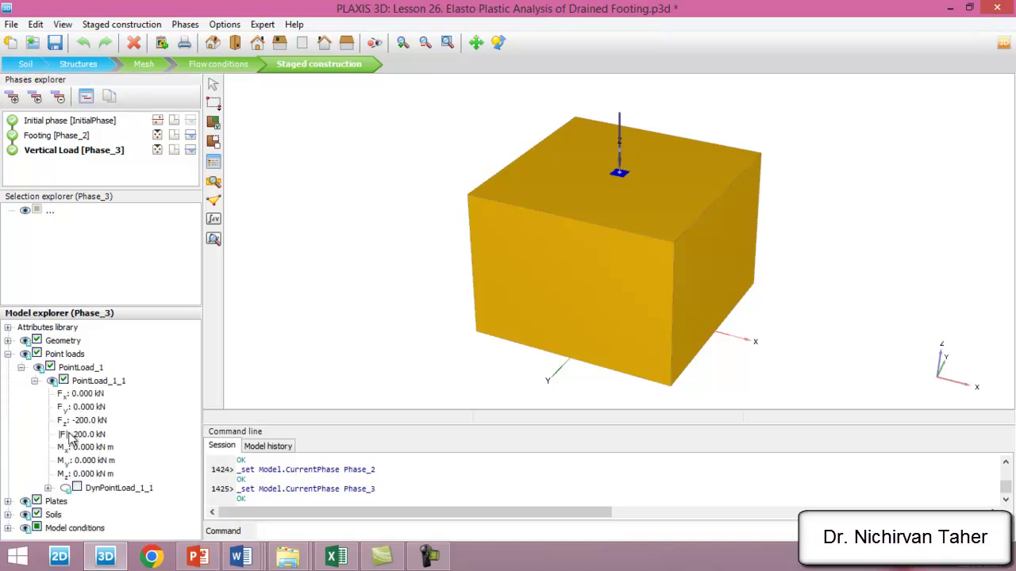
pyautogui.click(8, 354)
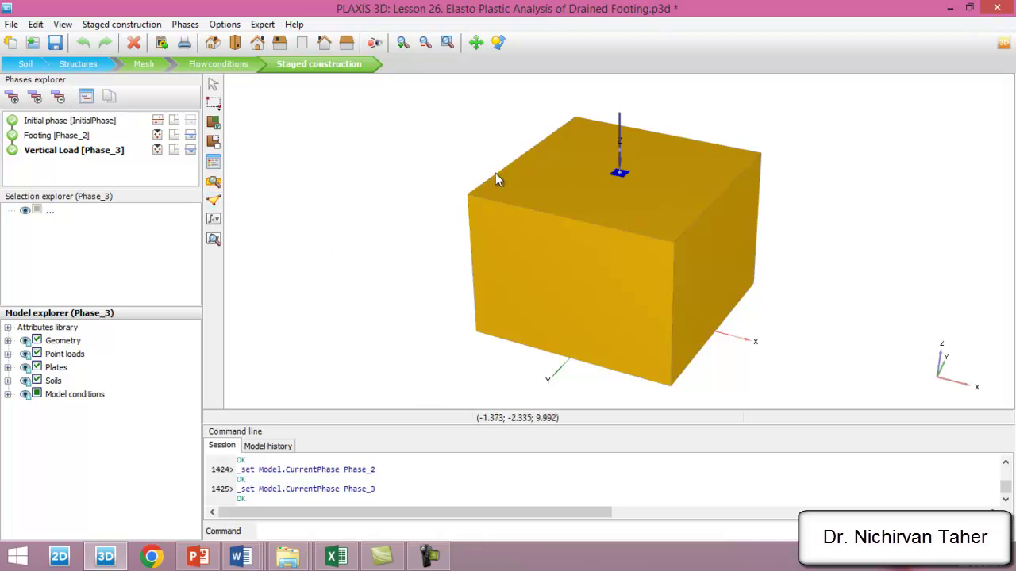
# - Check the node selected for curves at the footing's centre and update the point selection
pyautogui.click(214, 201)
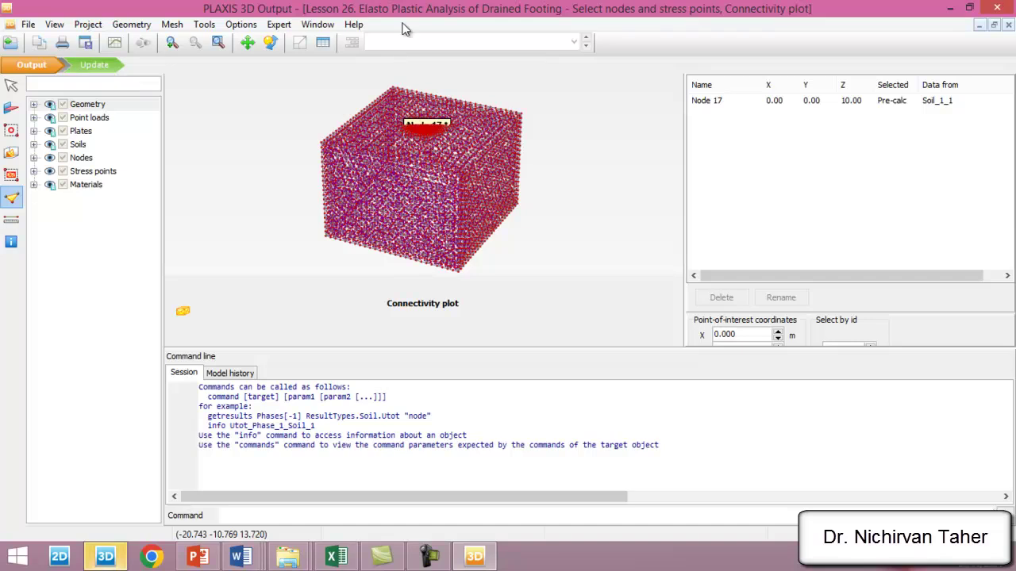
pyautogui.click(109, 65)
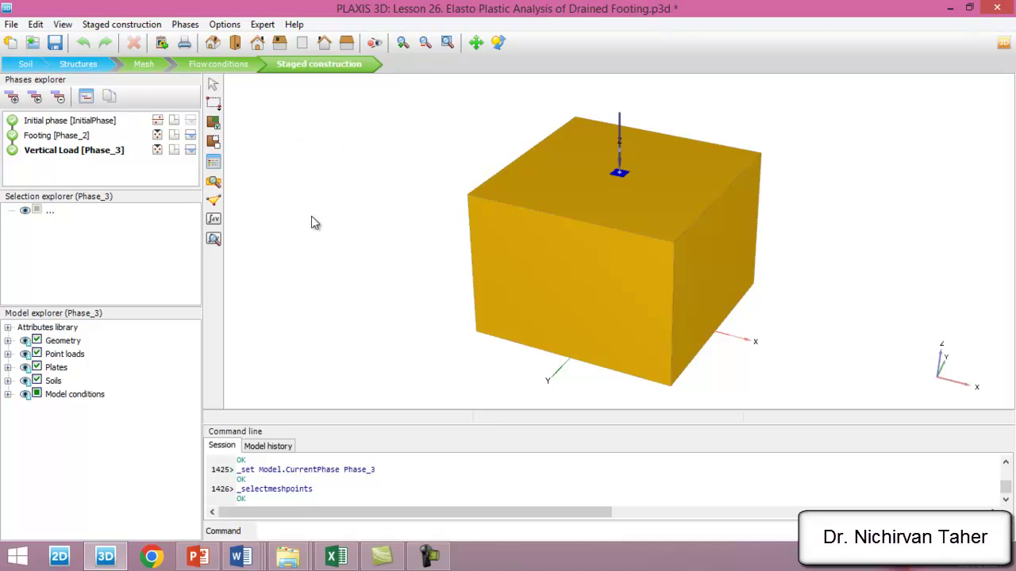
# - Open the Vertical Load phase's calculation results and display the materials on the deformed mesh in an enlarged plot area
pyautogui.click(213, 239)
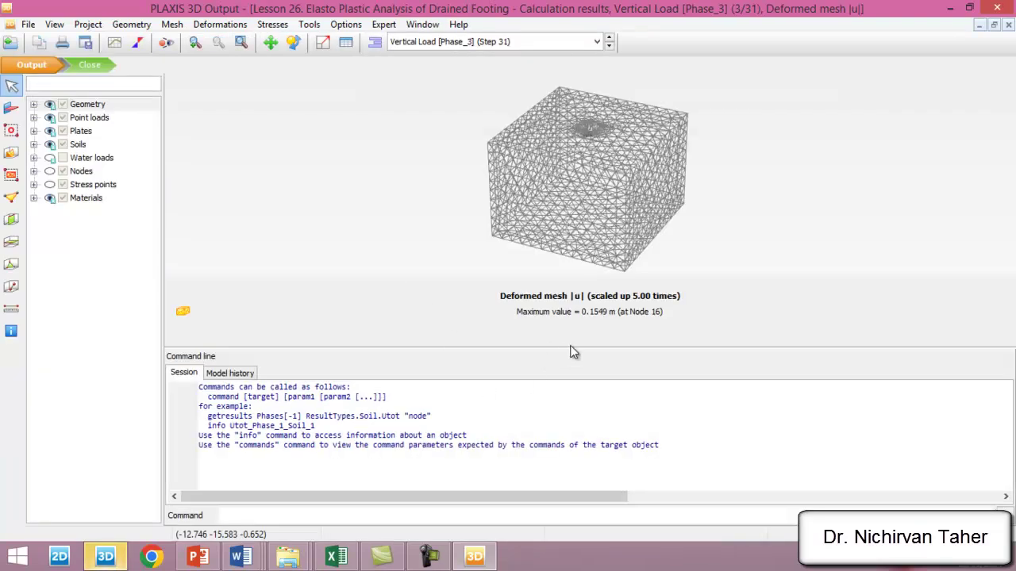
pyautogui.moveTo(571, 347); pyautogui.dragTo(540, 520)
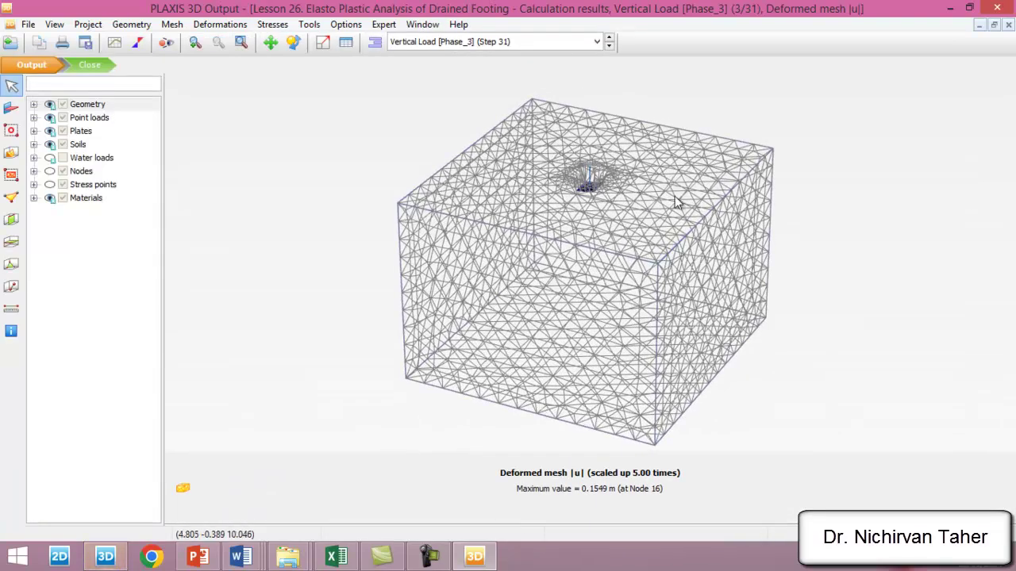
pyautogui.click(172, 23)
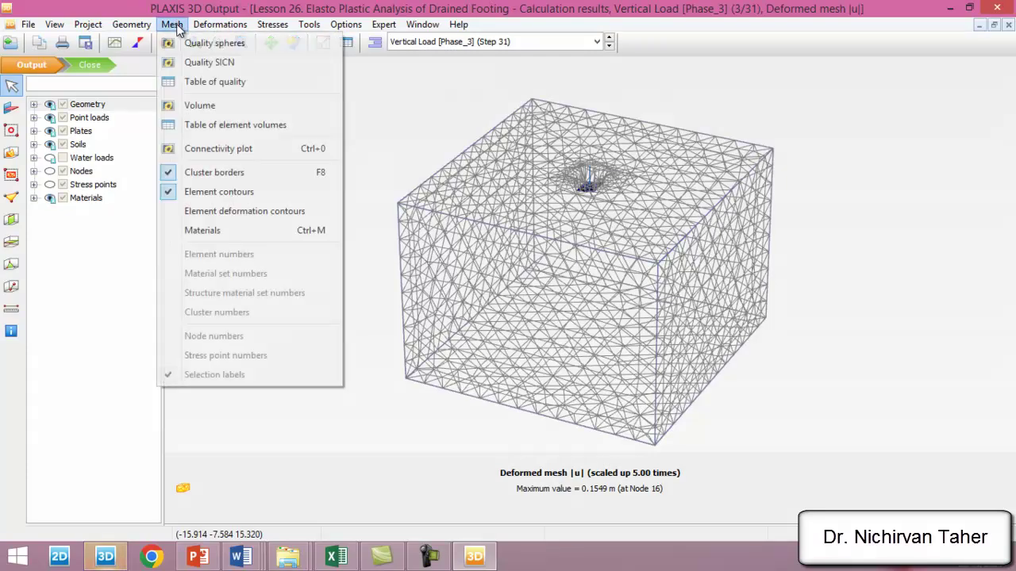
pyautogui.click(200, 227)
pyautogui.scroll(2, 627, 159)
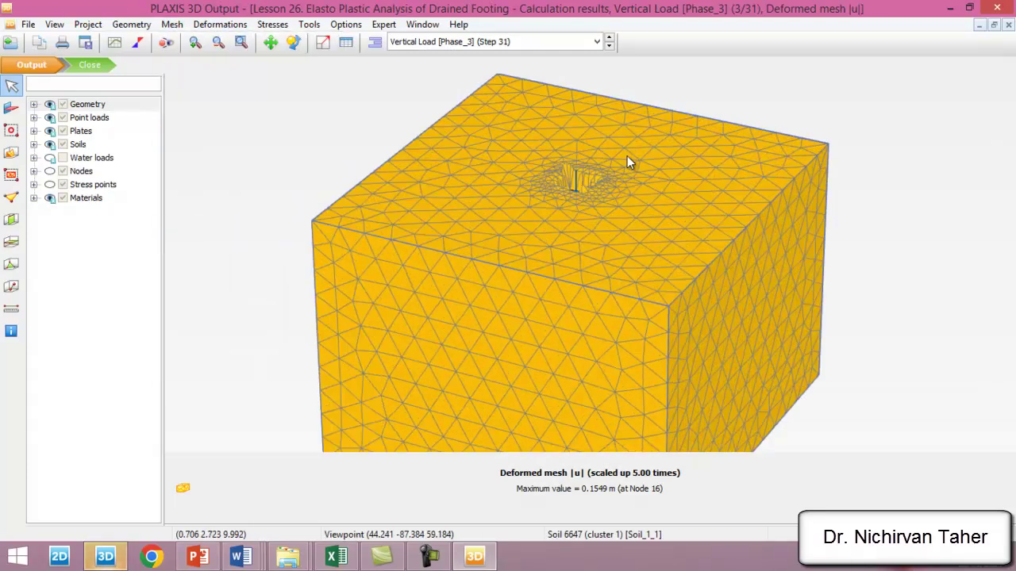
pyautogui.scroll(1, 429, 120)
pyautogui.scroll(-3, 492, 115)
pyautogui.scroll(-1, 344, 156)
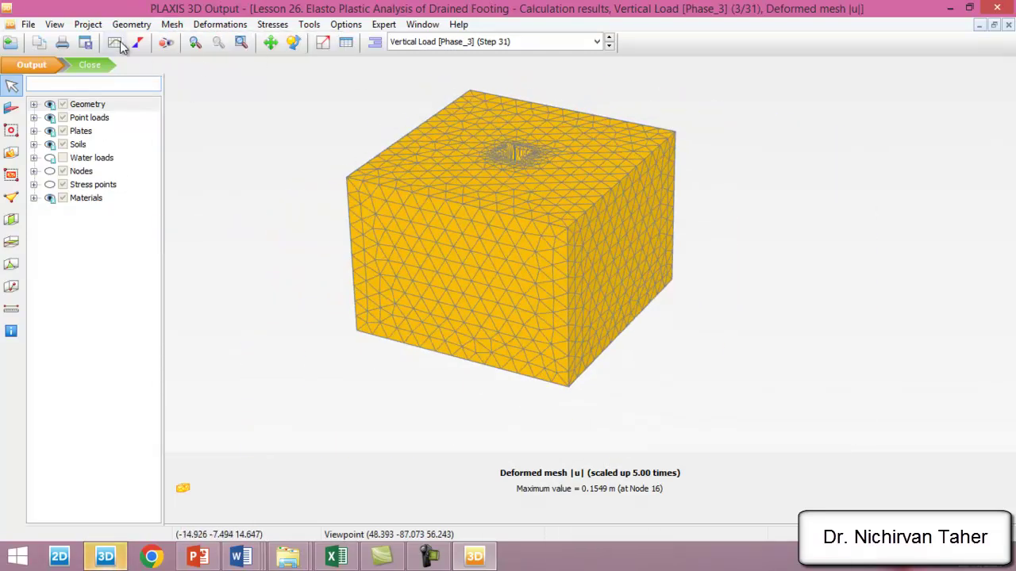
# - Display the vertical total displacements u_z for the Vertical Load phase
pyautogui.click(219, 26)
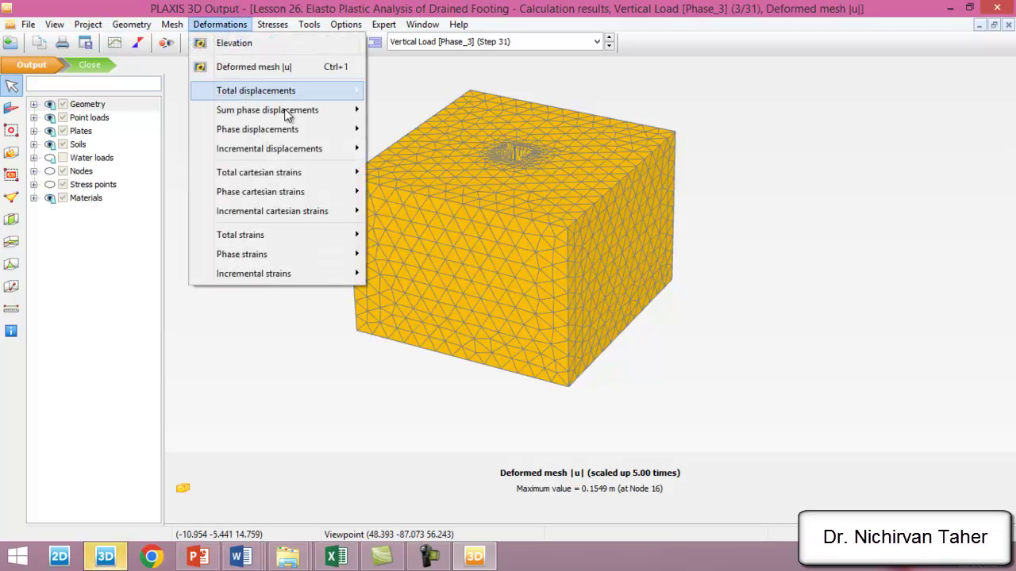
pyautogui.moveTo(325, 89)
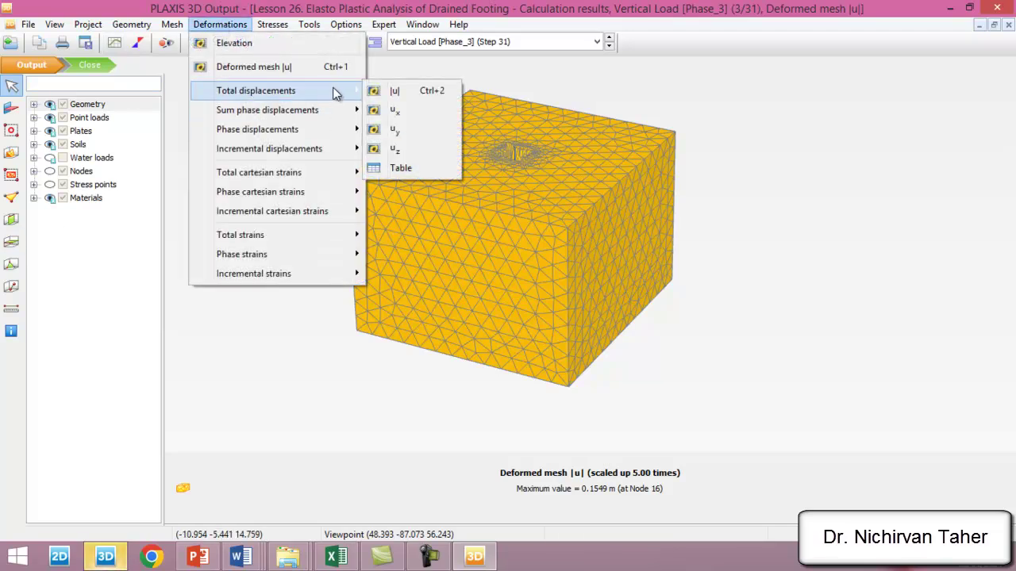
pyautogui.click(400, 149)
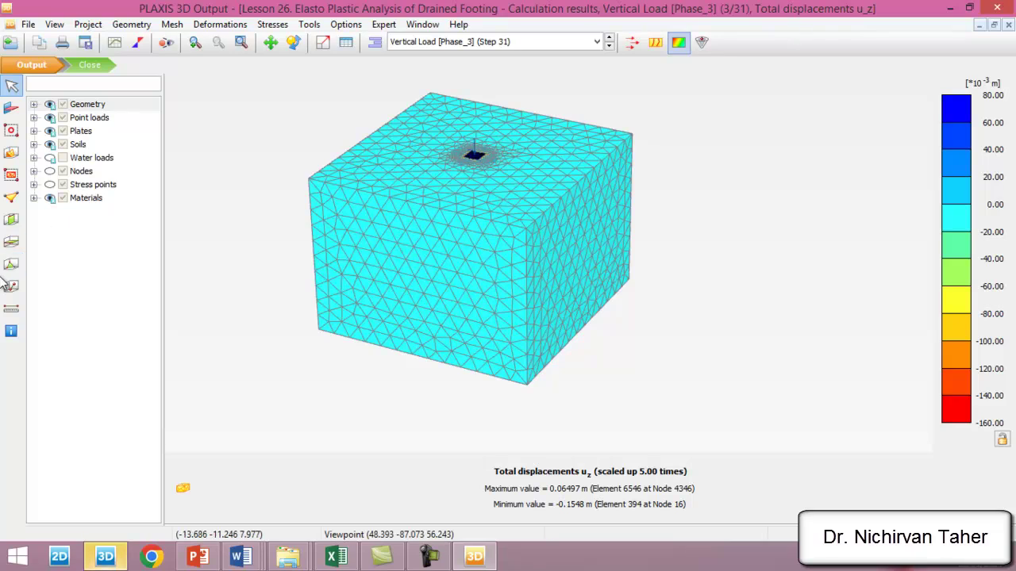
# - Create a vertical cross section through the footing from about (-8.5, 0.14) to (8.8, -0.34) m in X and Y
pyautogui.click(11, 219)
pyautogui.moveTo(333, 292); pyautogui.dragTo(693, 290)
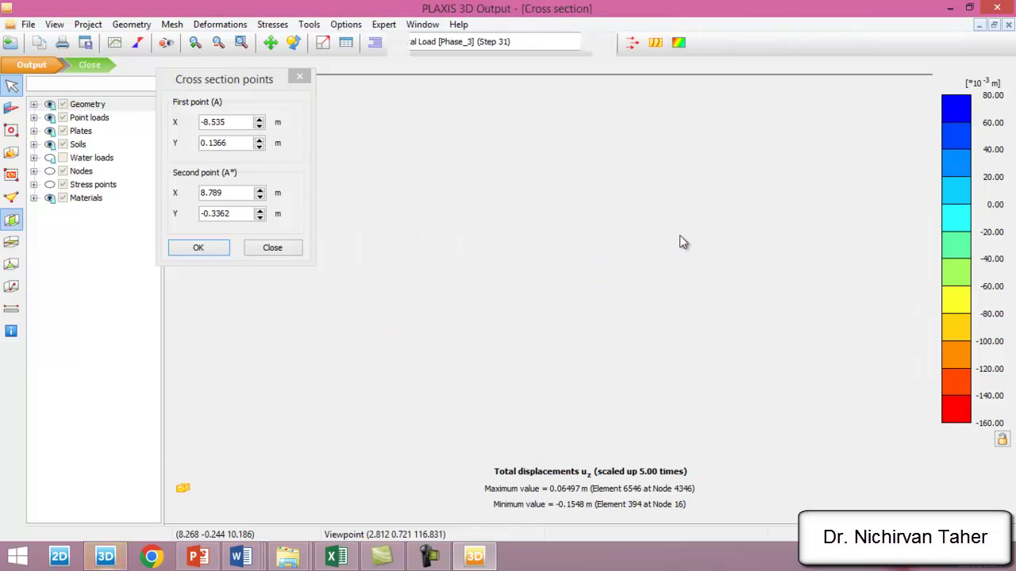
pyautogui.moveTo(591, 349); pyautogui.dragTo(587, 508)
pyautogui.click(270, 44)
pyautogui.moveTo(429, 326); pyautogui.dragTo(539, 163)
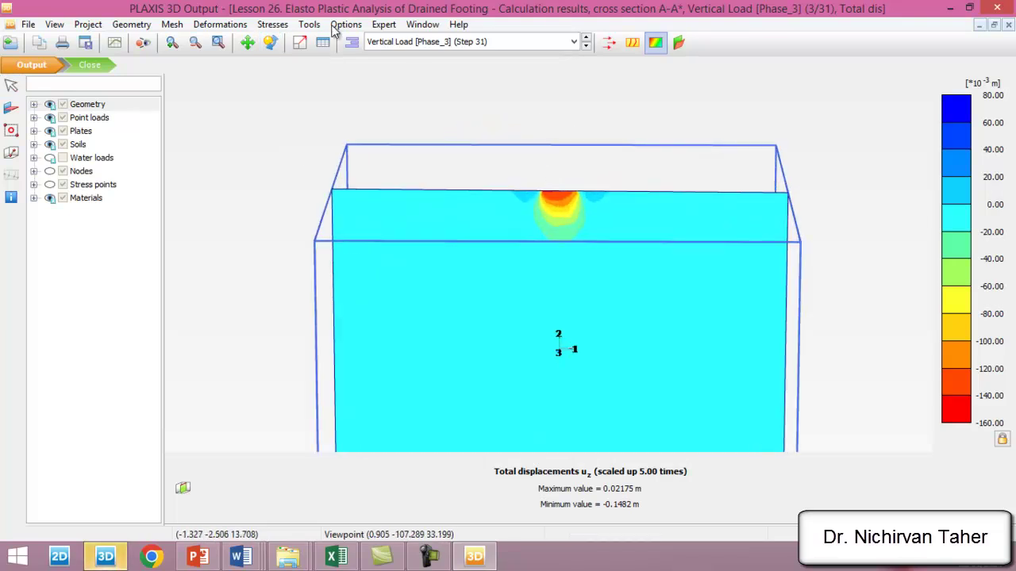
# - Display the excess pore pressures p_excess on the cross section and inspect the section from different angles
pyautogui.click(273, 24)
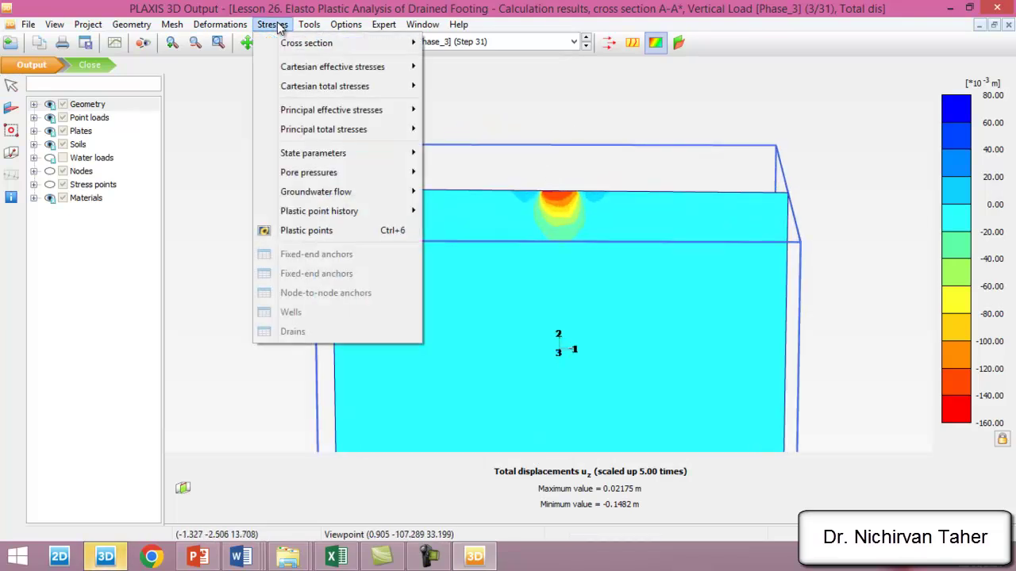
pyautogui.moveTo(378, 176)
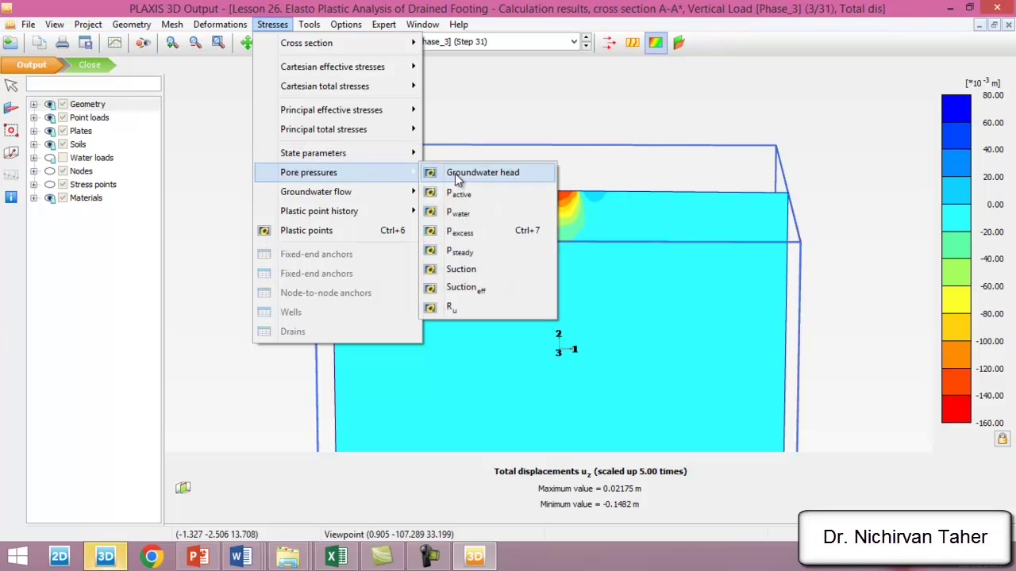
pyautogui.click(495, 234)
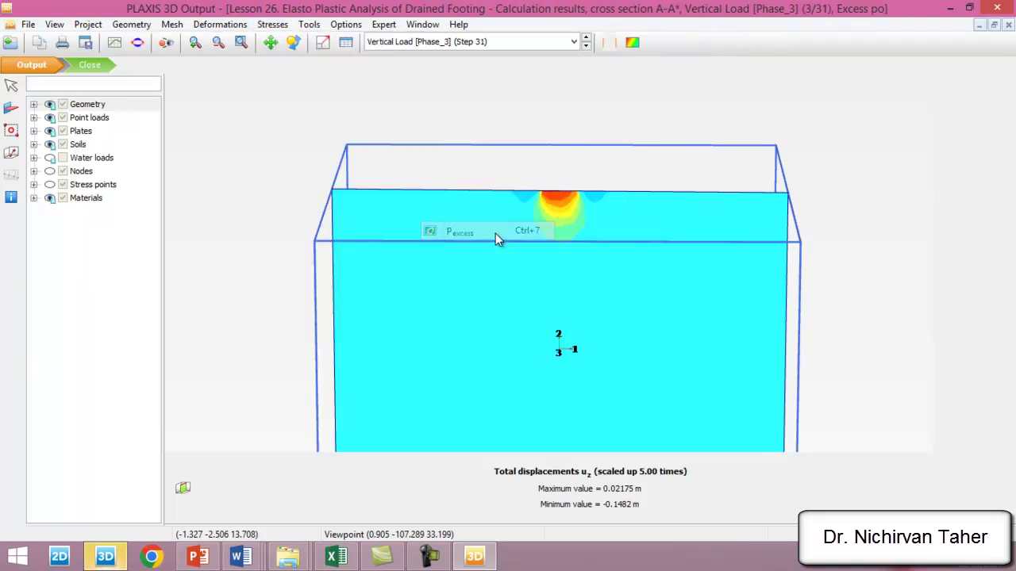
pyautogui.scroll(-3, 617, 161)
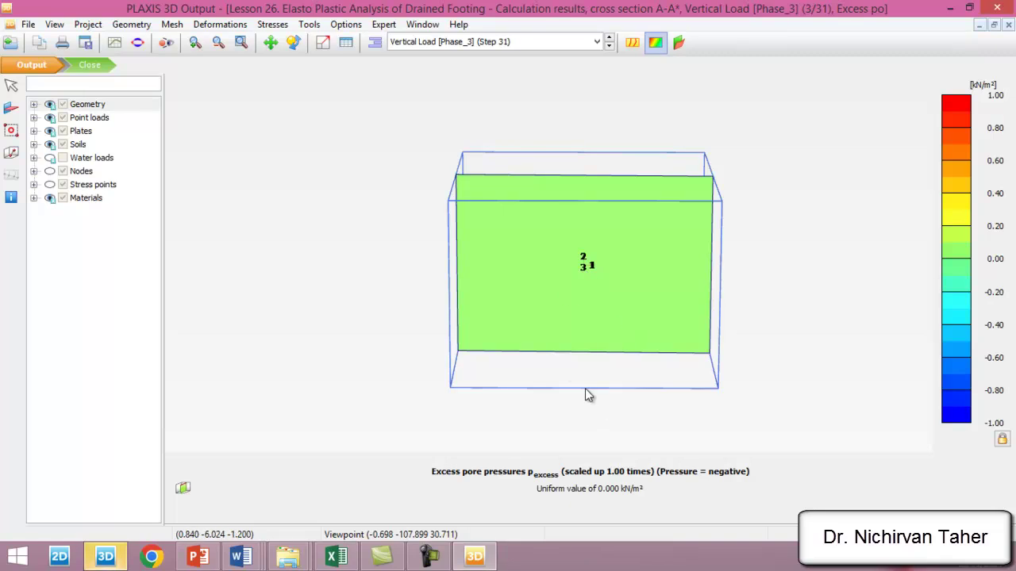
pyautogui.click(293, 41)
pyautogui.moveTo(567, 395)
pyautogui.mouseDown()
pyautogui.moveTo(514, 361)
pyautogui.moveTo(597, 397)
pyautogui.moveTo(550, 395)
pyautogui.moveTo(604, 396)
pyautogui.moveTo(555, 407)
pyautogui.moveTo(565, 409)
pyautogui.mouseUp()
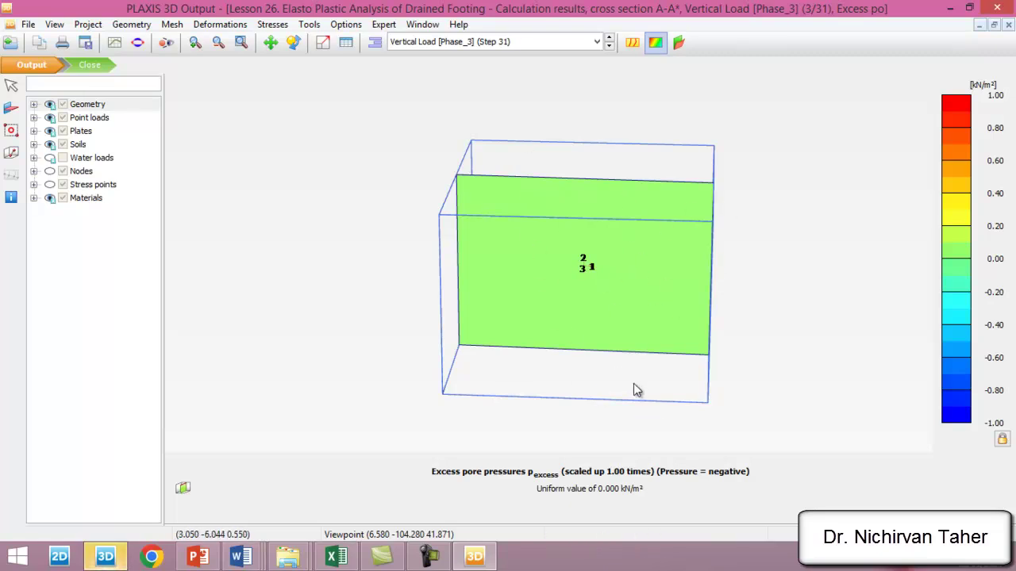
pyautogui.keyDown('ctrl'); pyautogui.moveTo(627, 390); pyautogui.dragTo(593, 383, button='right'); pyautogui.keyUp('ctrl')
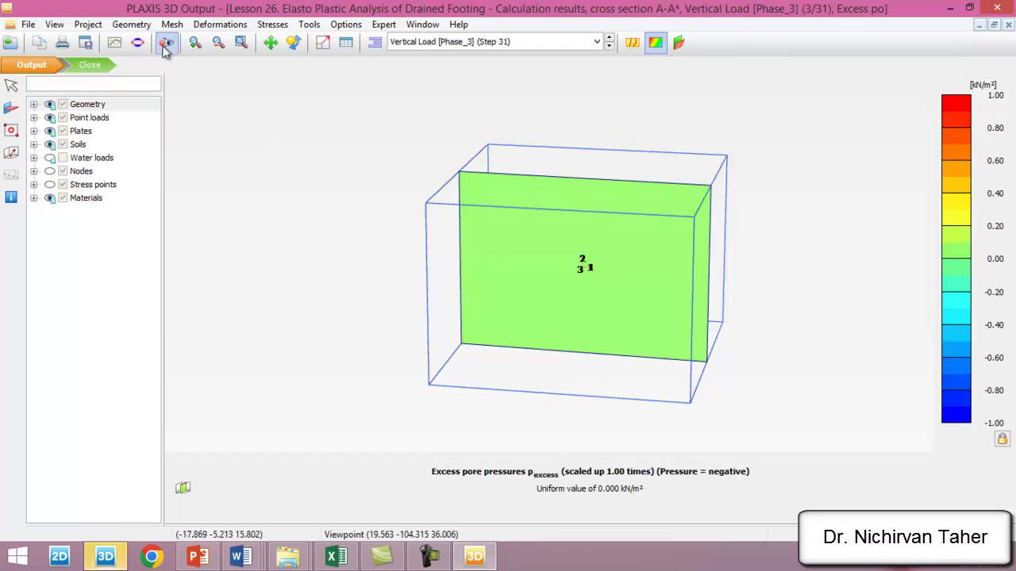
# - Show the saved Chart 1 curve of u_z against ΣMstage
pyautogui.click(114, 45)
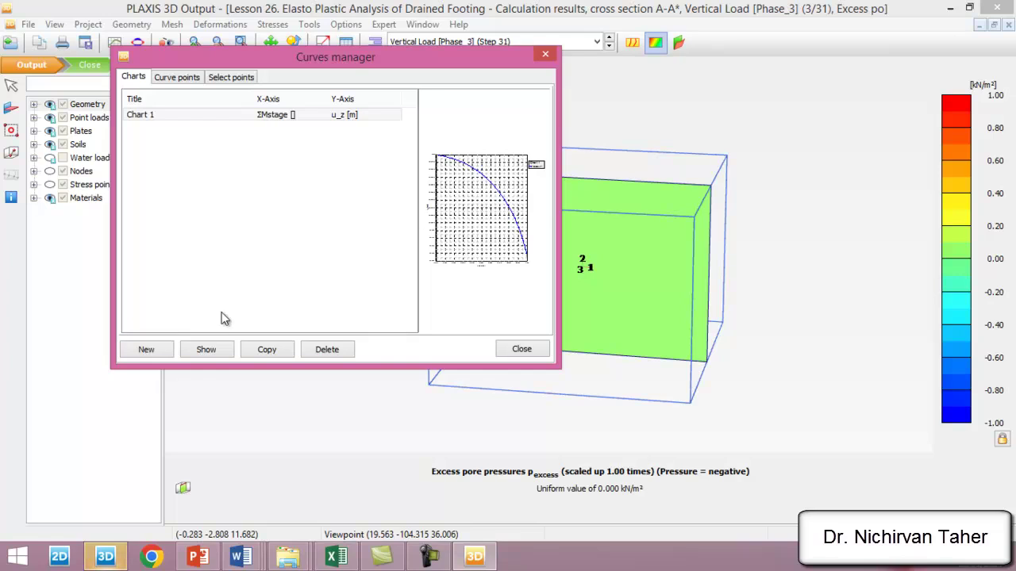
pyautogui.click(207, 350)
pyautogui.click(522, 352)
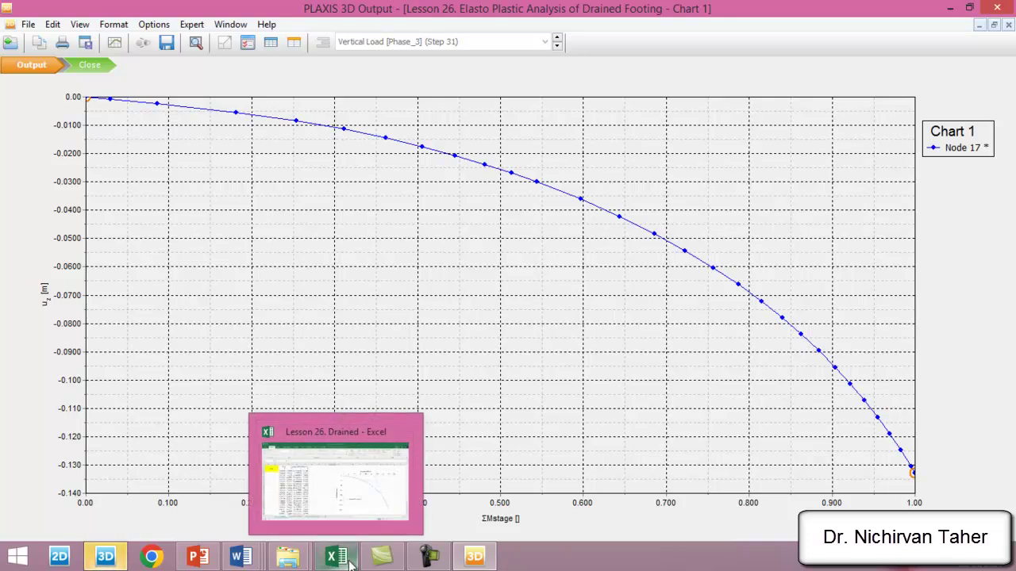
# - Switch to the Excel workbook Lesson 26. Drained, widen the ΣMstage and u_z columns, and check the load formula in E2
pyautogui.click(335, 475)
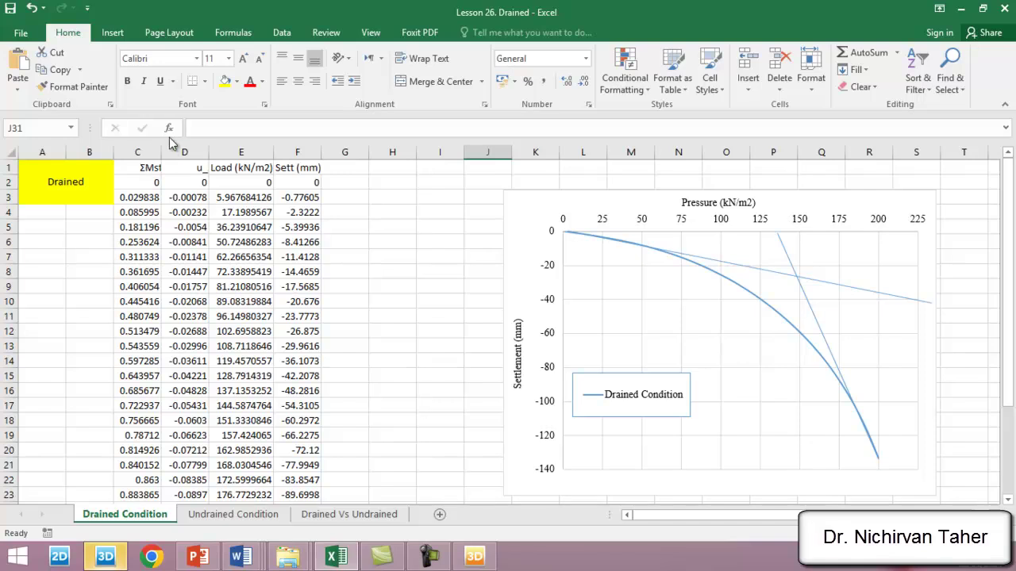
pyautogui.moveTo(161, 151); pyautogui.dragTo(242, 152)
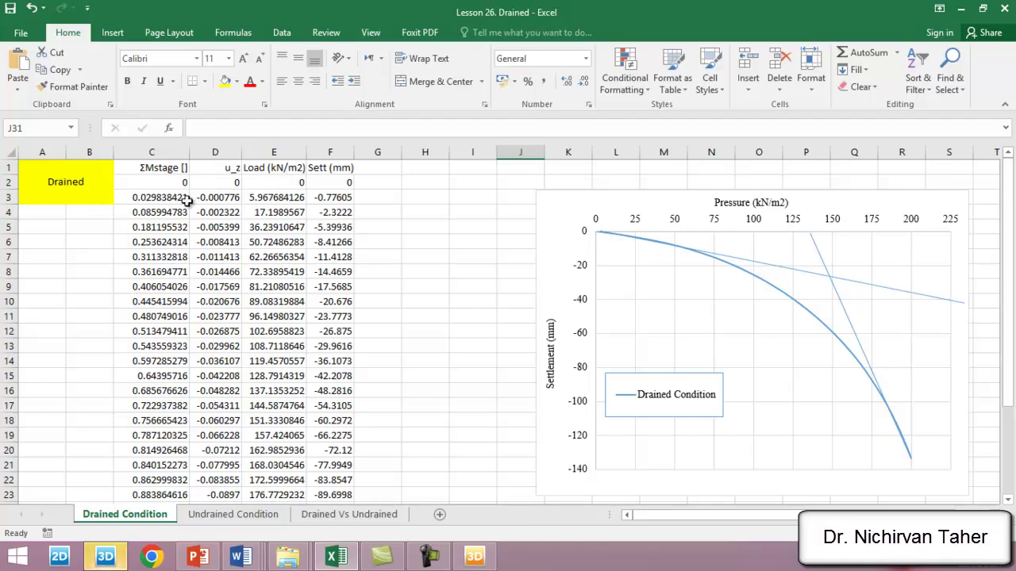
pyautogui.click(284, 183)
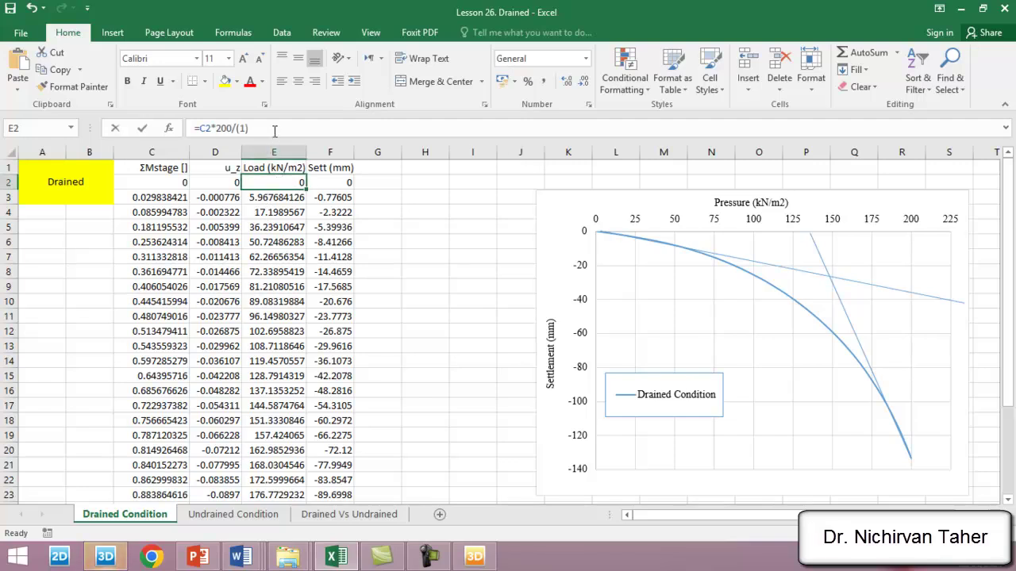
pyautogui.click(274, 131)
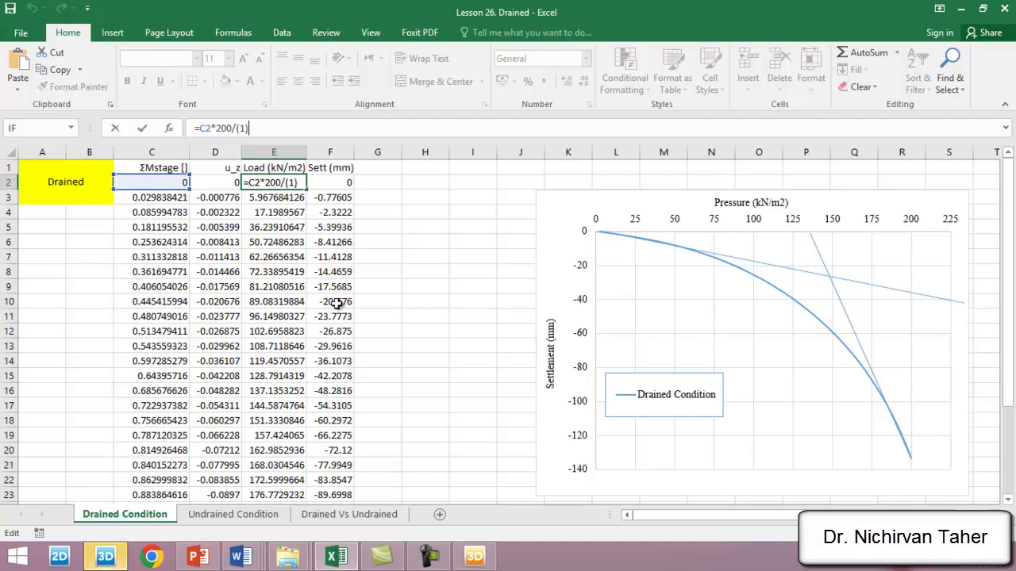
pyautogui.hotkey('ctrl', 'Return')
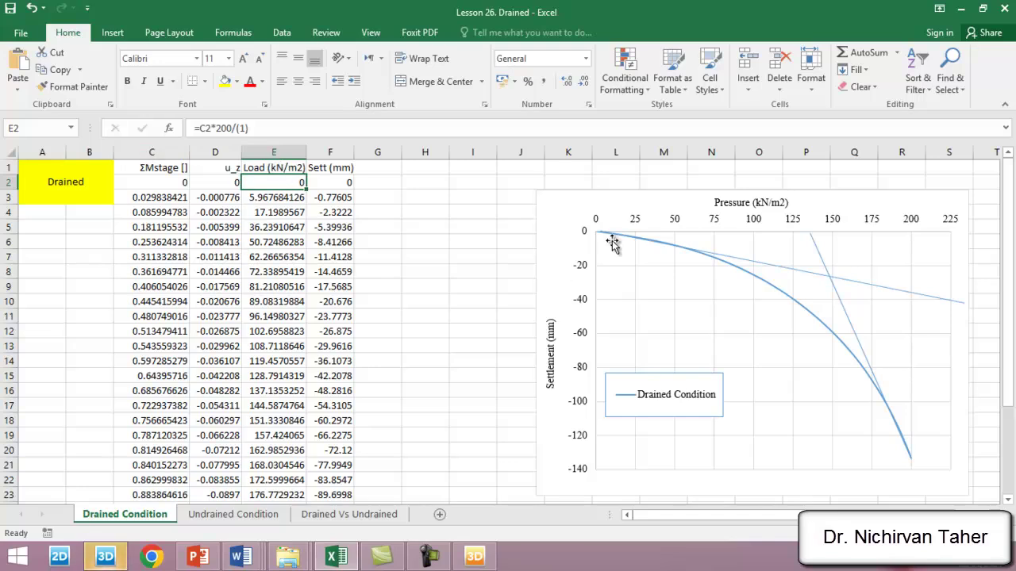
# - Examine the drained pressure–settlement curve with its tangent lines, and check the qu and S values below the chart
pyautogui.click(766, 289)
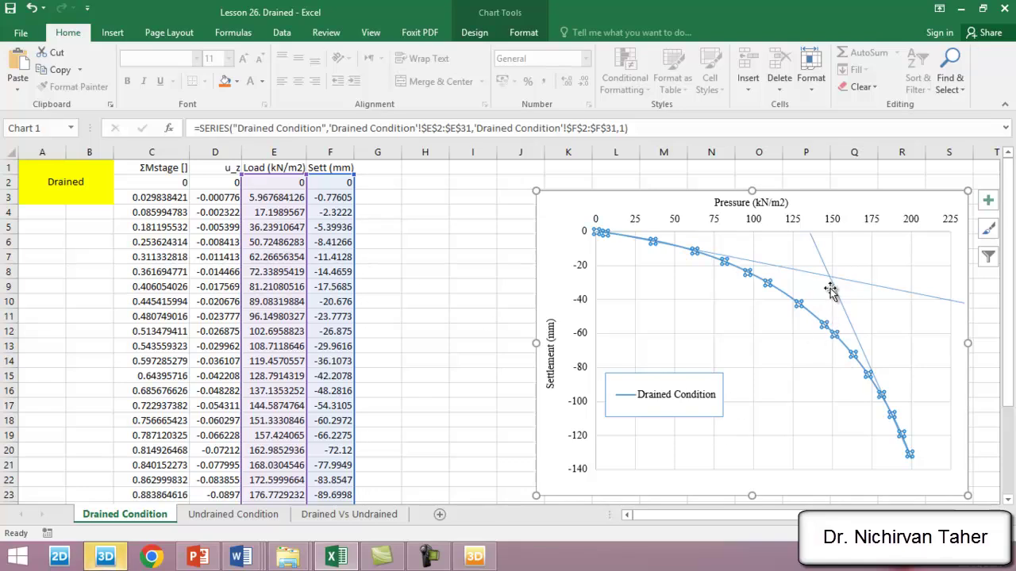
pyautogui.moveTo(732, 518); pyautogui.dragTo(754, 523)
pyautogui.click(817, 424)
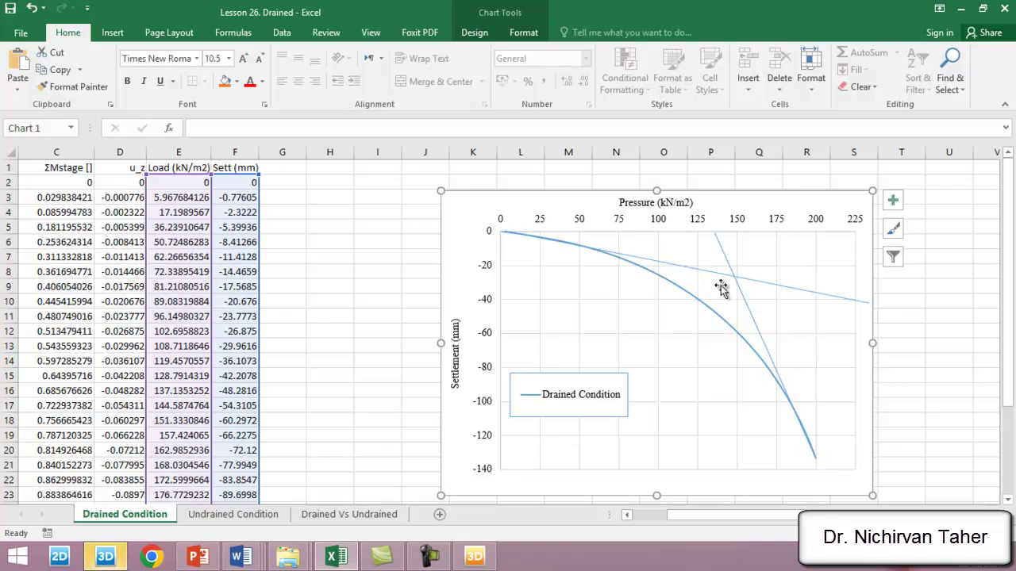
pyautogui.scroll(-4, 742, 234)
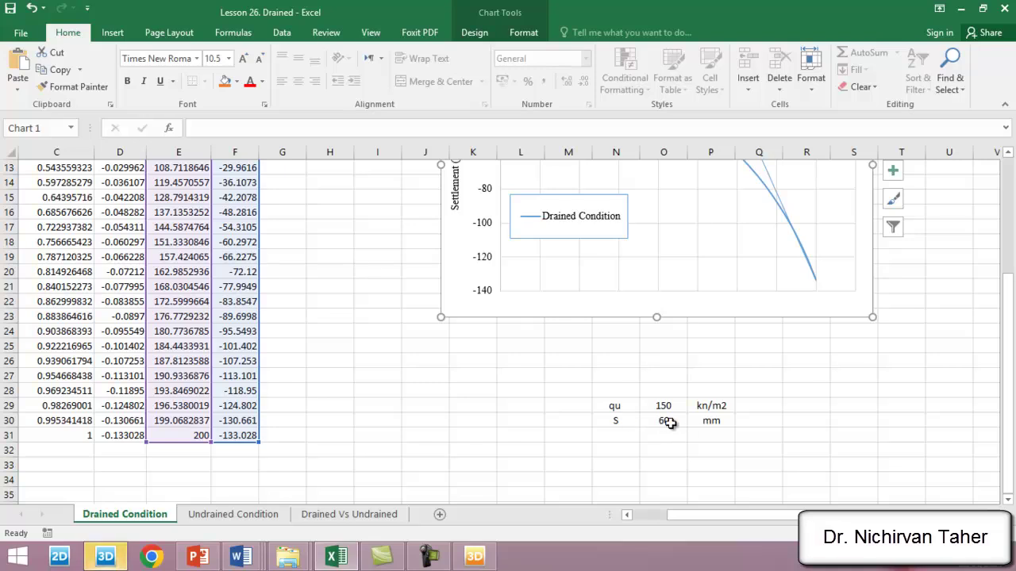
pyautogui.scroll(3, 685, 422)
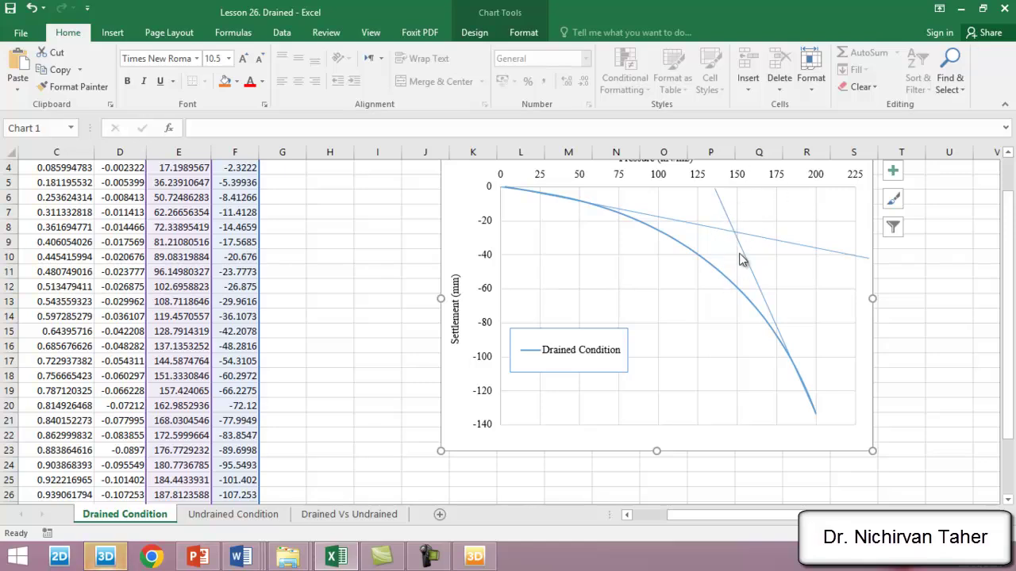
pyautogui.scroll(-3, 677, 262)
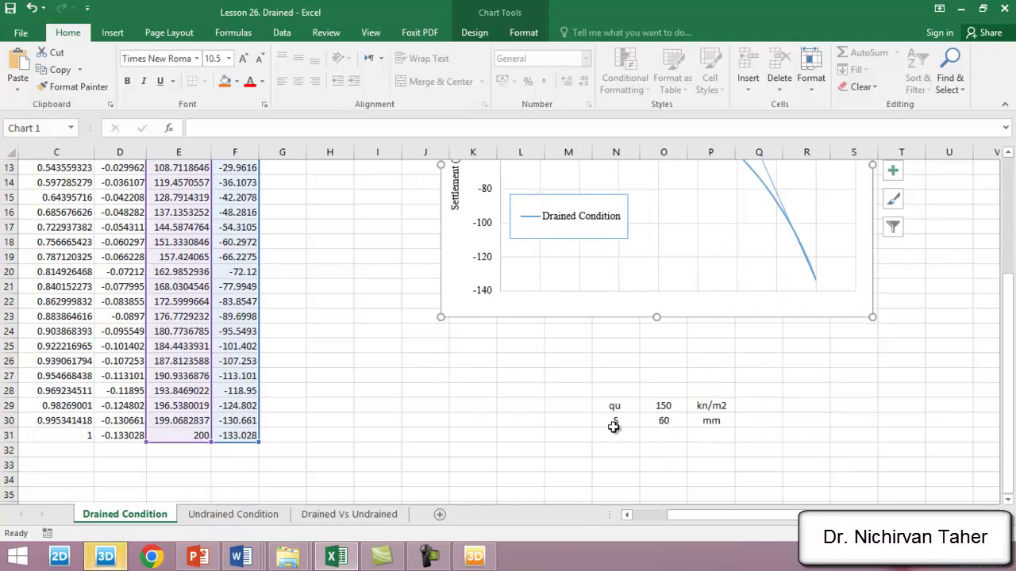
pyautogui.click(671, 407)
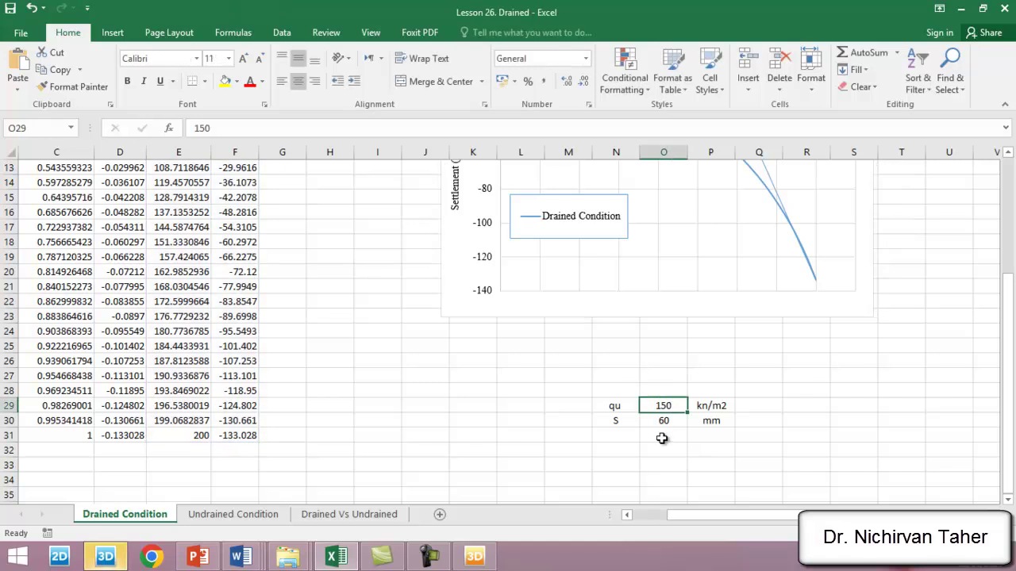
pyautogui.click(666, 423)
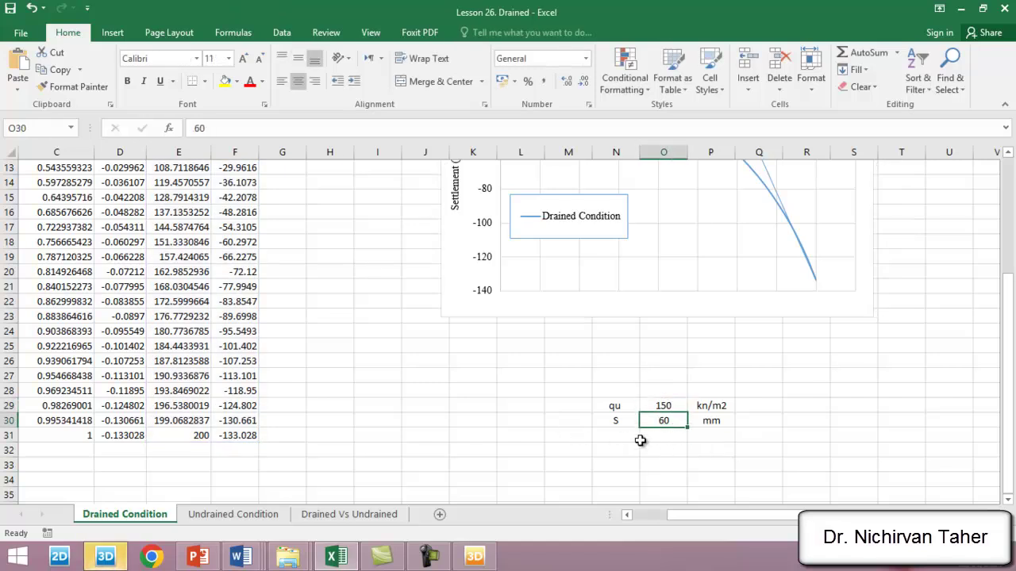
pyautogui.scroll(4, 492, 426)
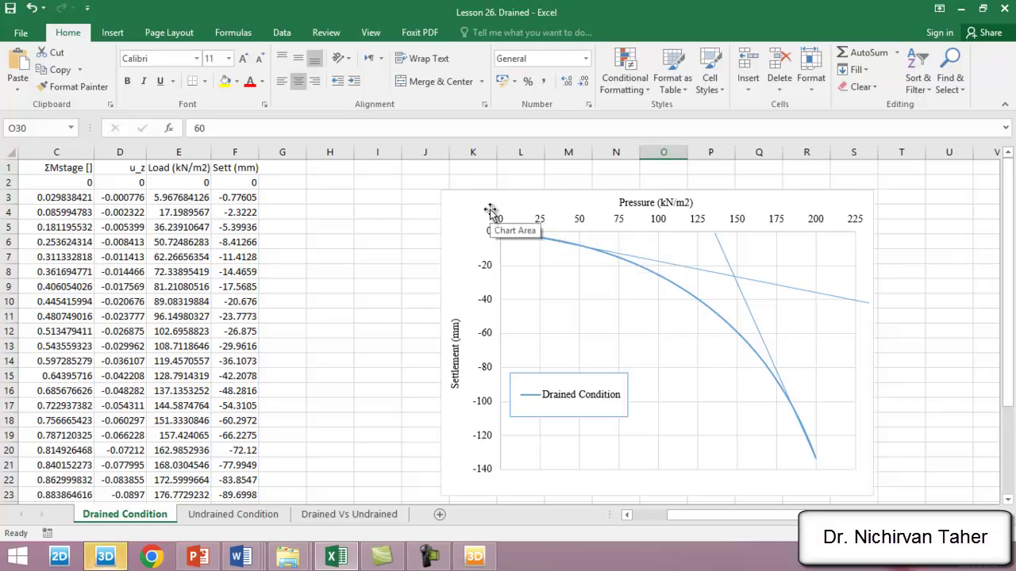
# - Switch to the PowerPoint slide listing the clay soil and square footing parameters
pyautogui.click(198, 558)
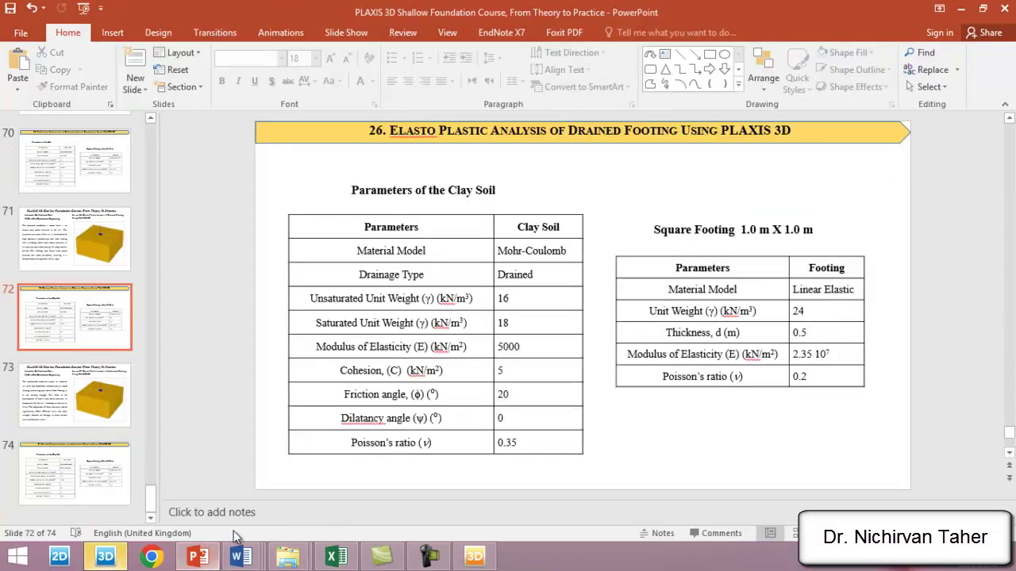